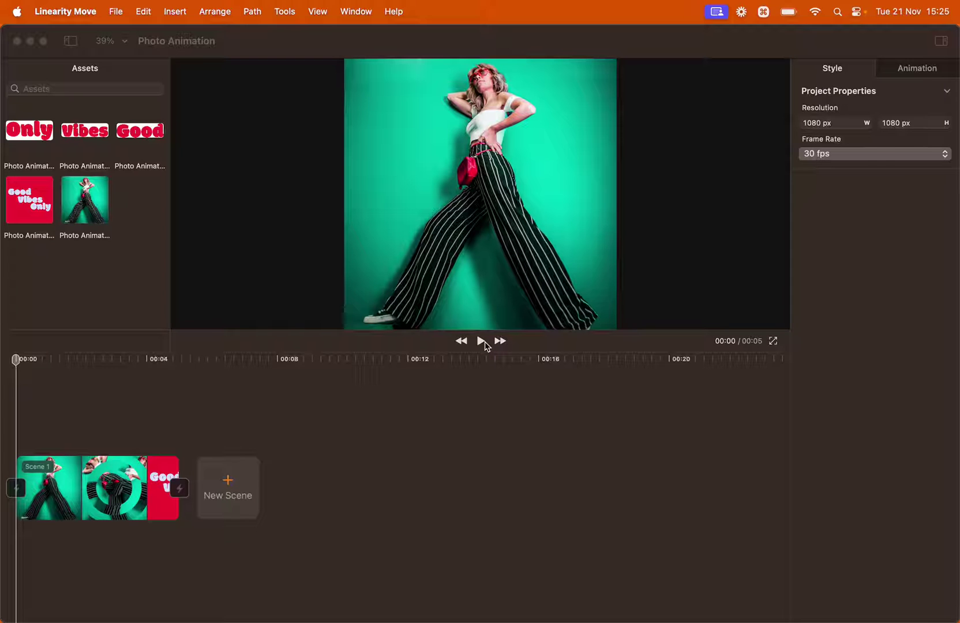
# - Play the finished Photo Animation preview through to the red 'Good Vibes Only' frame
pyautogui.click(481, 342)
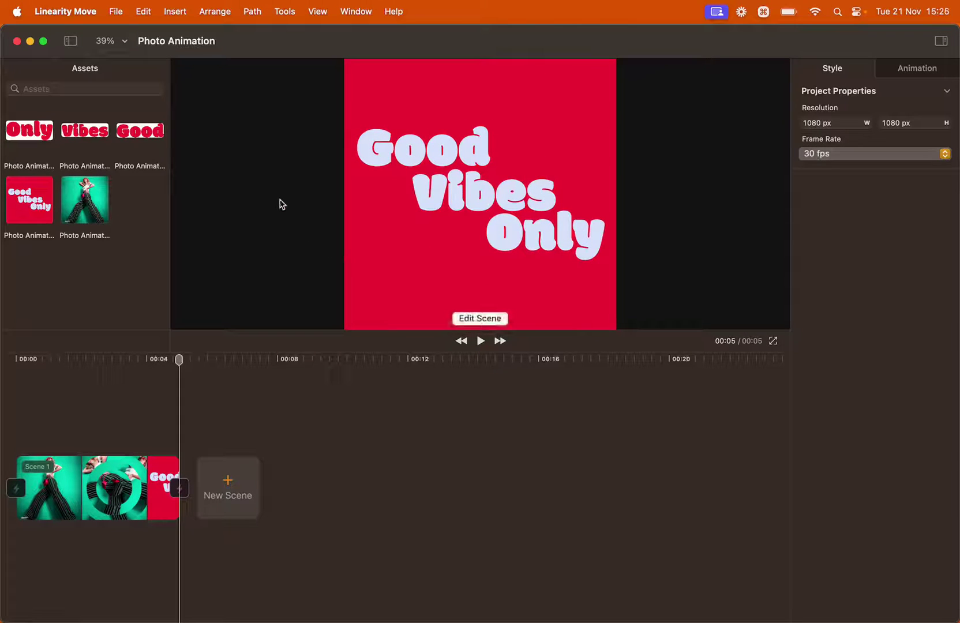
# - Create a new project with the Square resolution
pyautogui.click(118, 13)
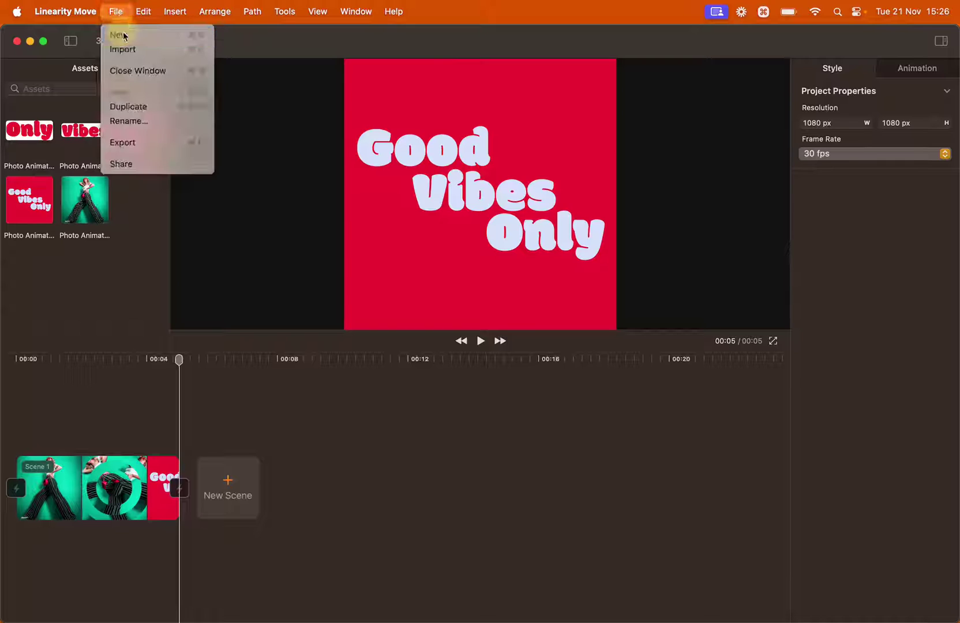
pyautogui.click(122, 34)
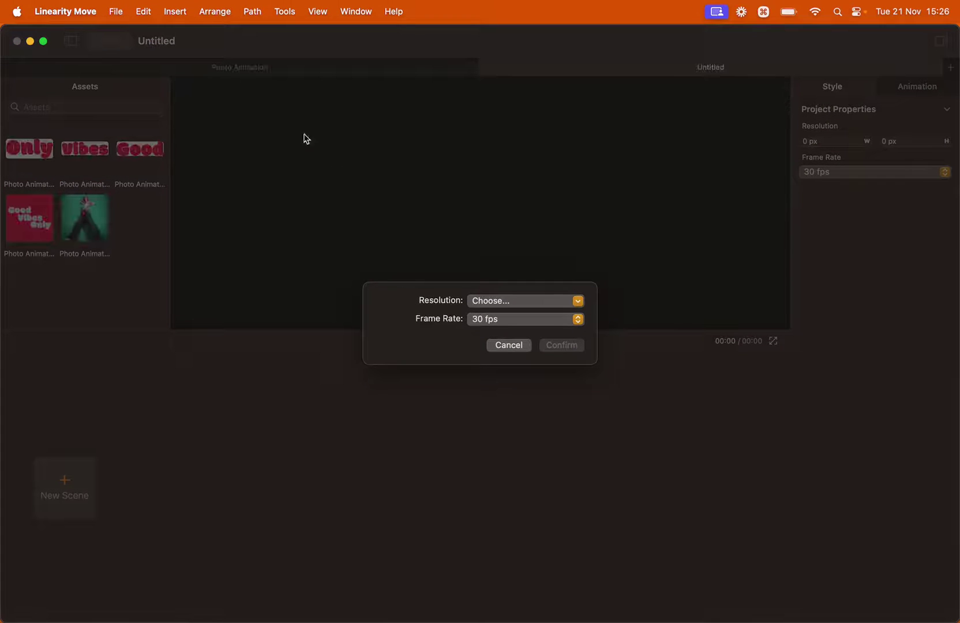
pyautogui.click(502, 301)
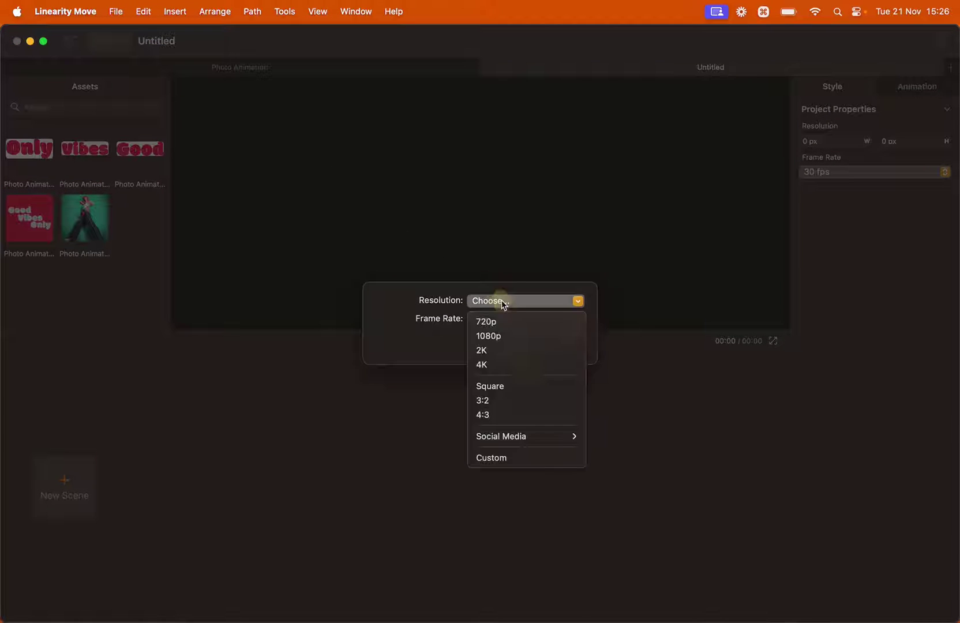
pyautogui.click(517, 386)
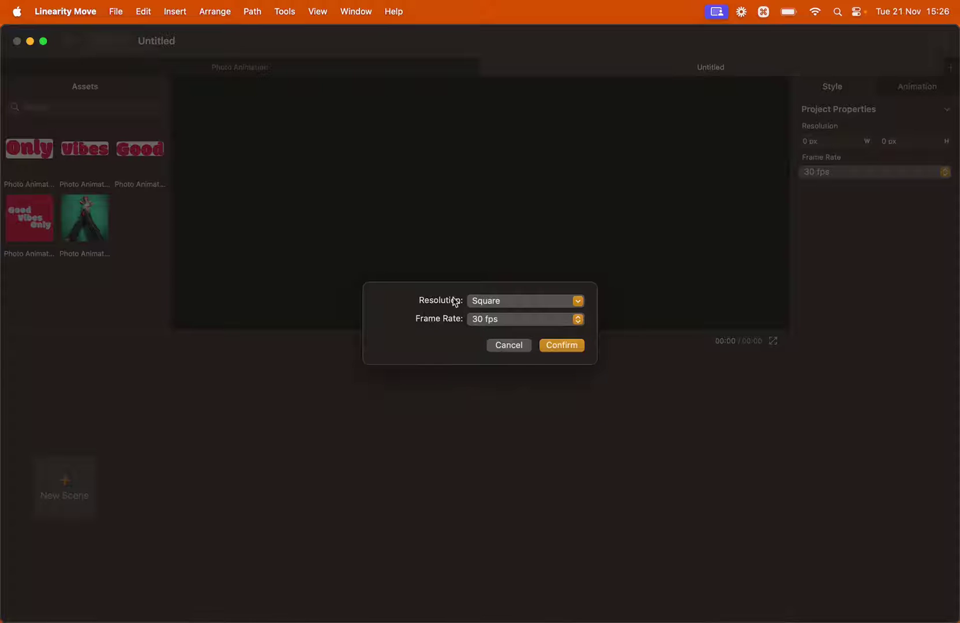
pyautogui.click(562, 345)
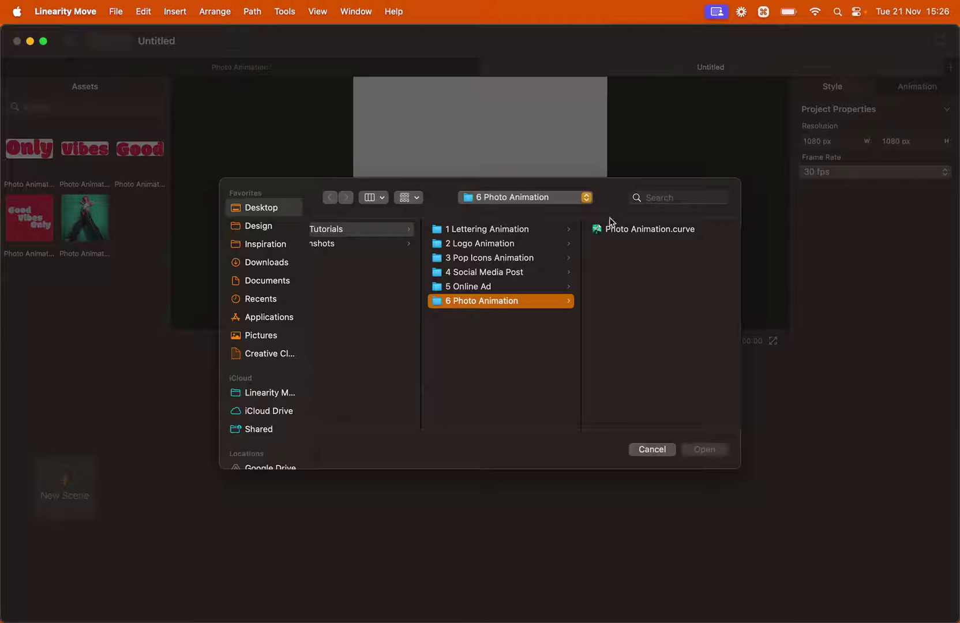
# - Import the Instagram Post artboard from Photo Animation.curve as Scene 1
pyautogui.click(651, 229)
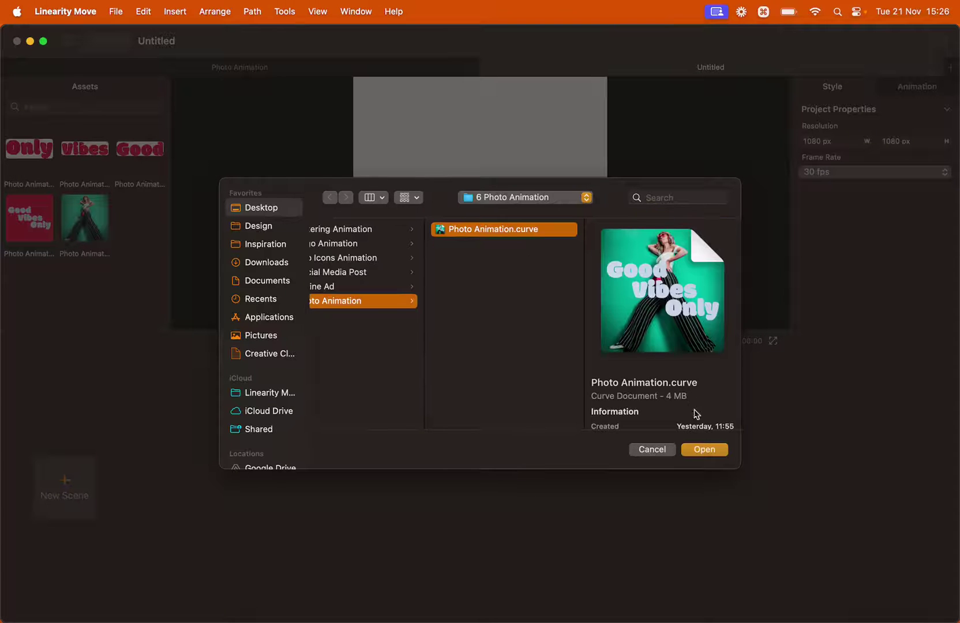
pyautogui.click(698, 448)
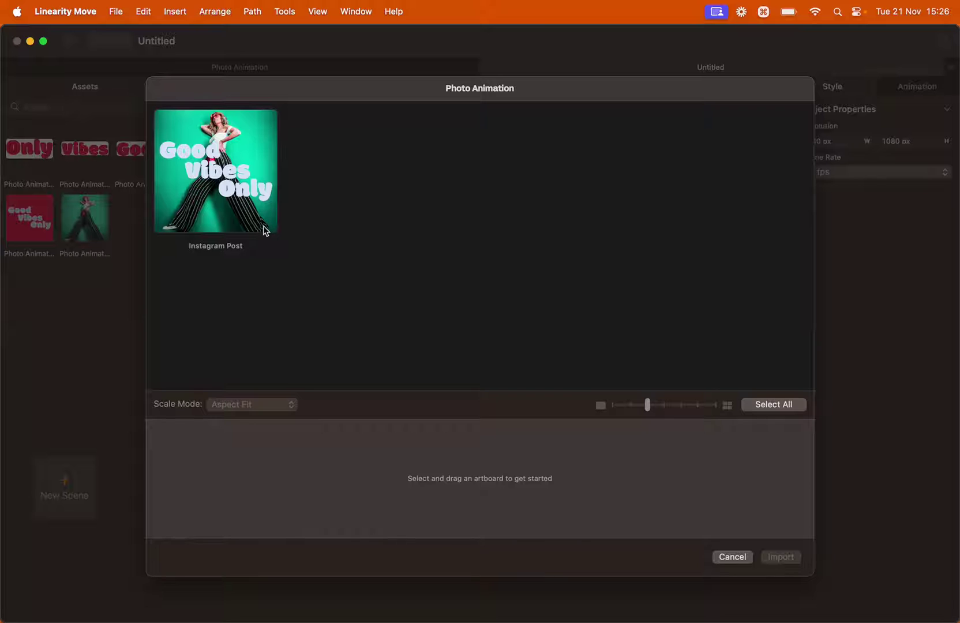
pyautogui.click(253, 192)
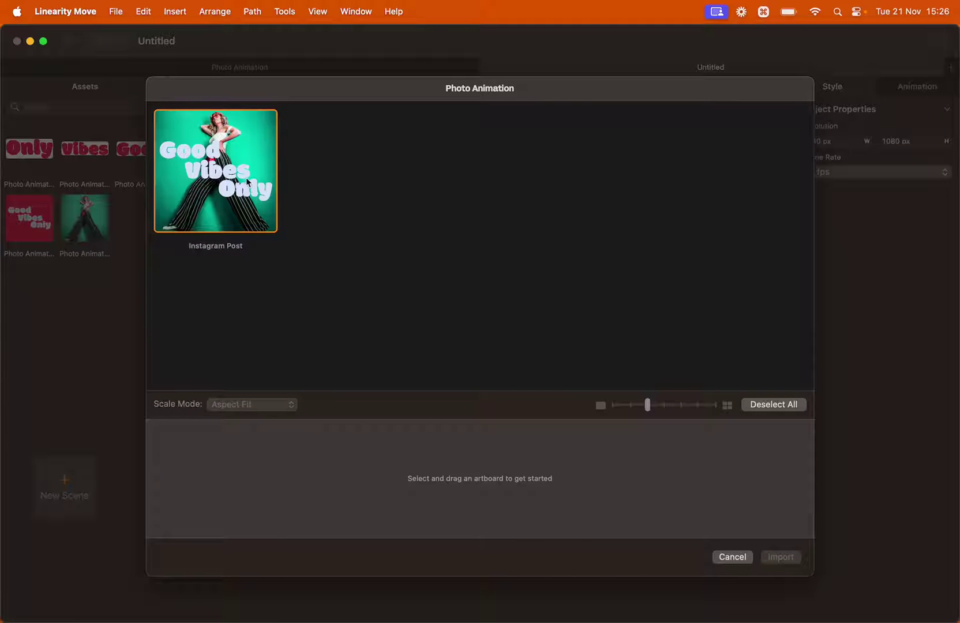
pyautogui.moveTo(247, 180); pyautogui.dragTo(318, 481)
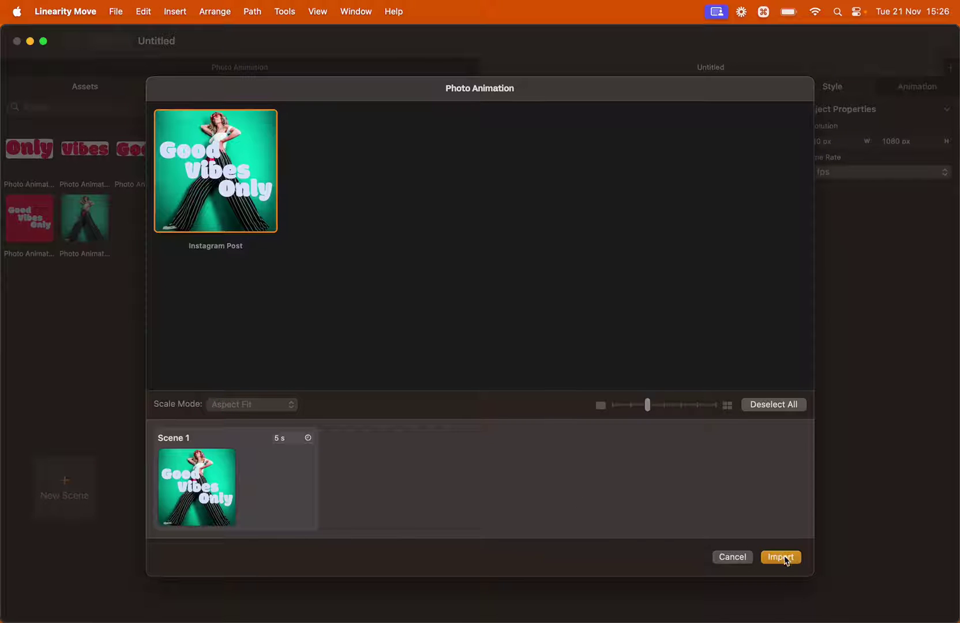
pyautogui.click(782, 557)
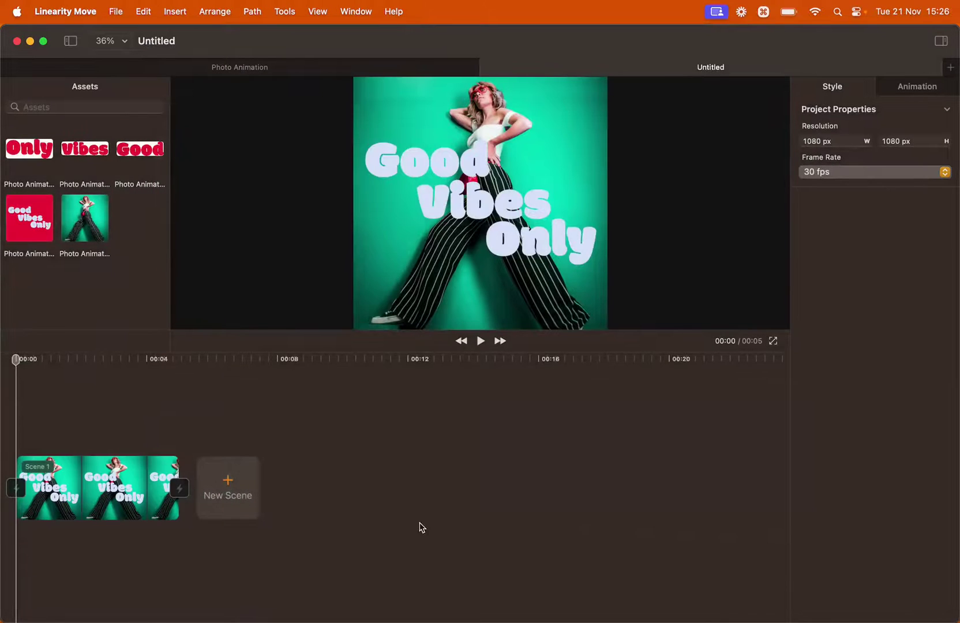
# - Open Scene 1 and inspect the Image layer and the Group 1, Group 2 and Group 3 text layers
pyautogui.doubleClick(83, 487)
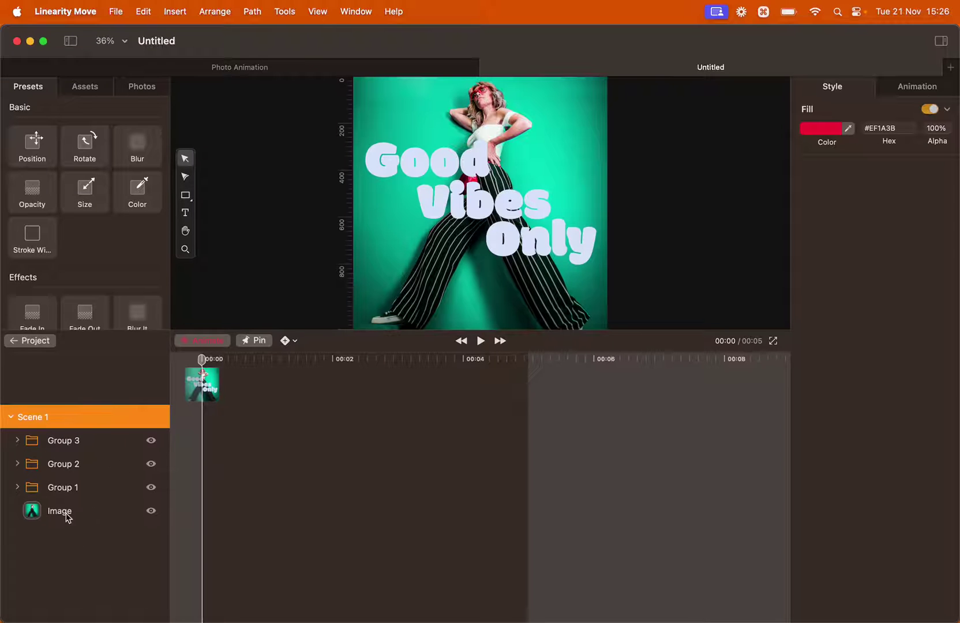
pyautogui.click(71, 505)
pyautogui.click(76, 487)
pyautogui.click(78, 465)
pyautogui.click(81, 445)
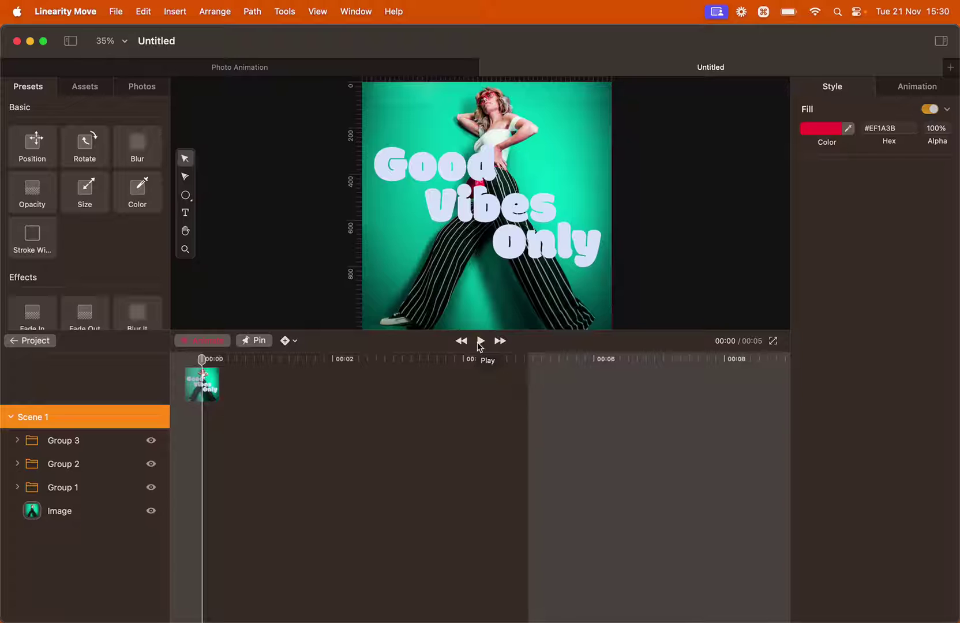
# - In Design mode, draw a large red circle with the Oval tool from the photo's top-left corner
pyautogui.click(217, 344)
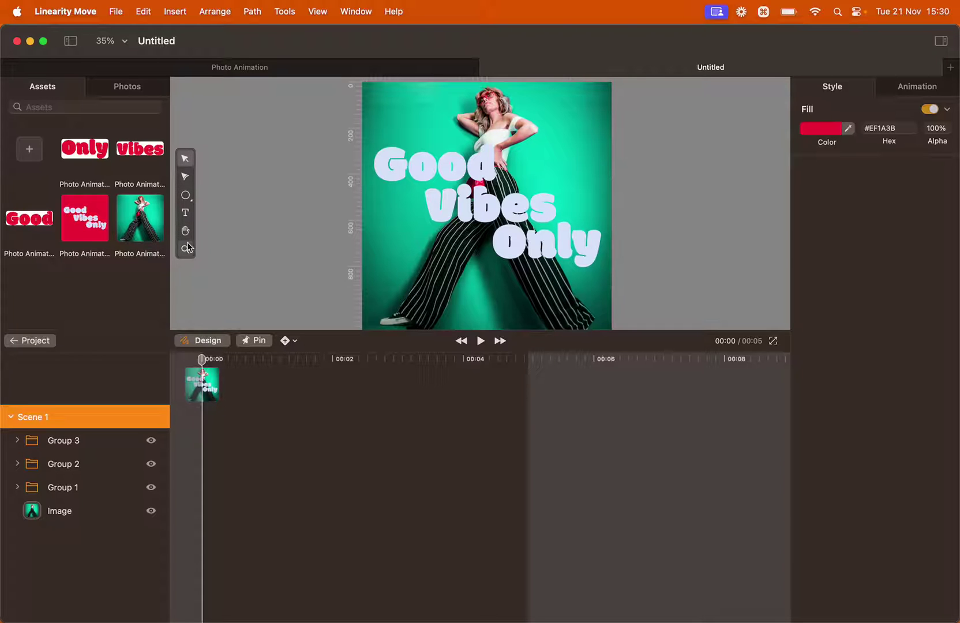
pyautogui.click(186, 198)
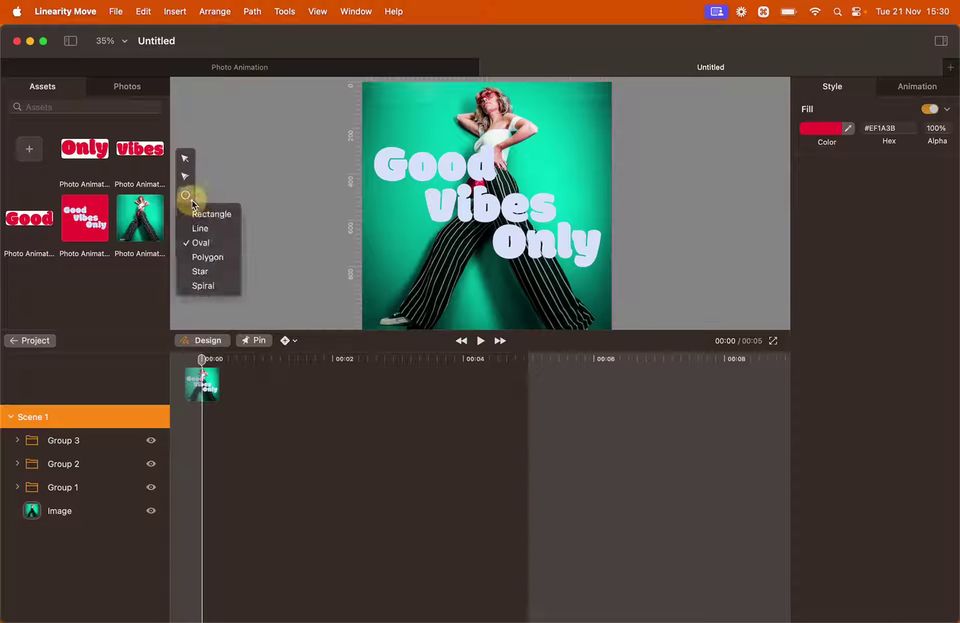
pyautogui.click(206, 244)
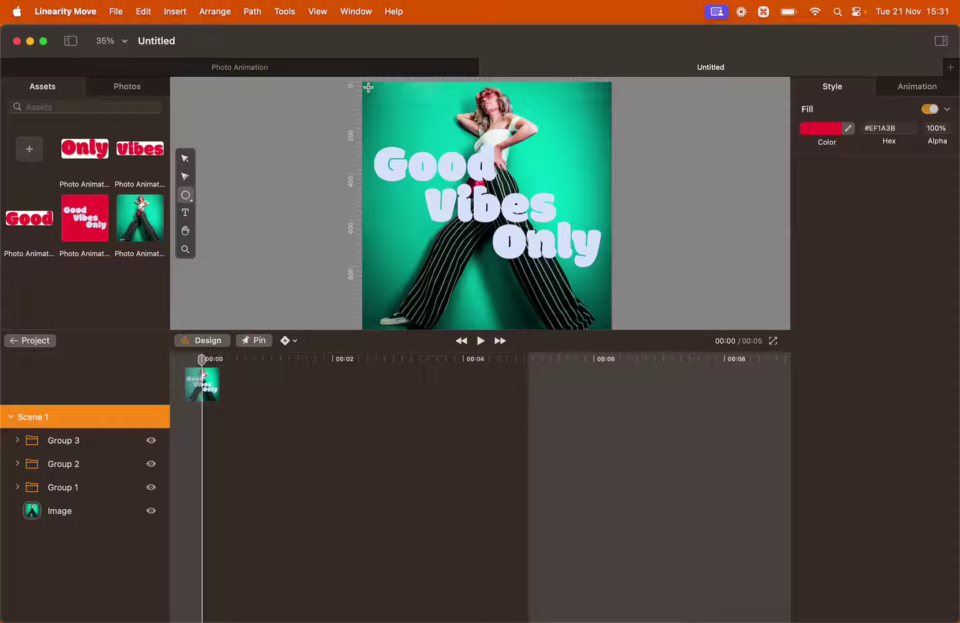
pyautogui.moveTo(368, 87)
pyautogui.mouseDown()
pyautogui.moveTo(547, 259)
pyautogui.moveTo(606, 300)
pyautogui.moveTo(612, 328)
pyautogui.mouseUp()
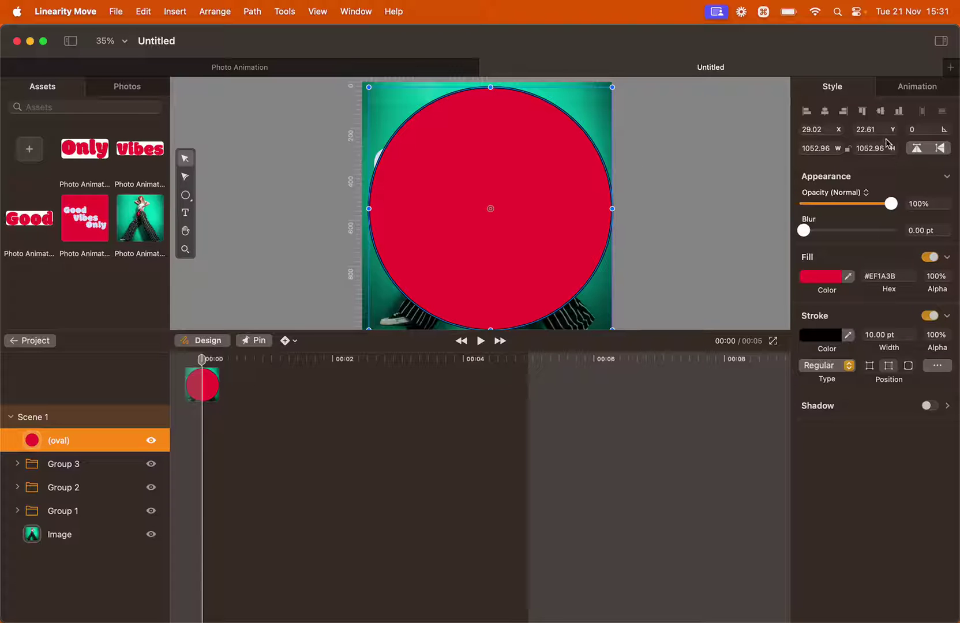
# - Resize the circle to 1080 × 1080 with linked proportions and align it left and top
pyautogui.click(848, 152)
pyautogui.click(797, 148)
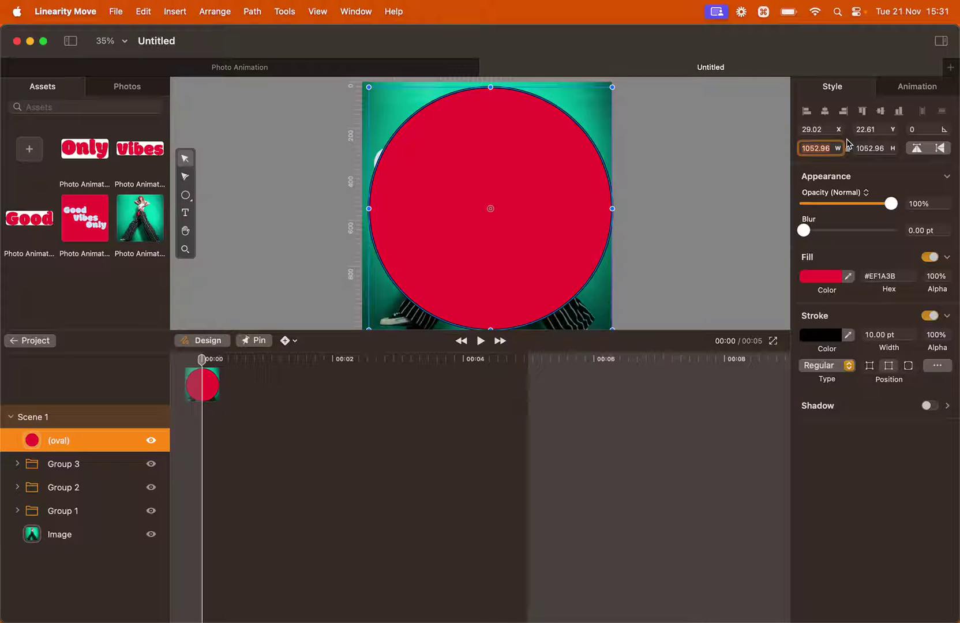
pyautogui.write('1080')
pyautogui.press('Return')
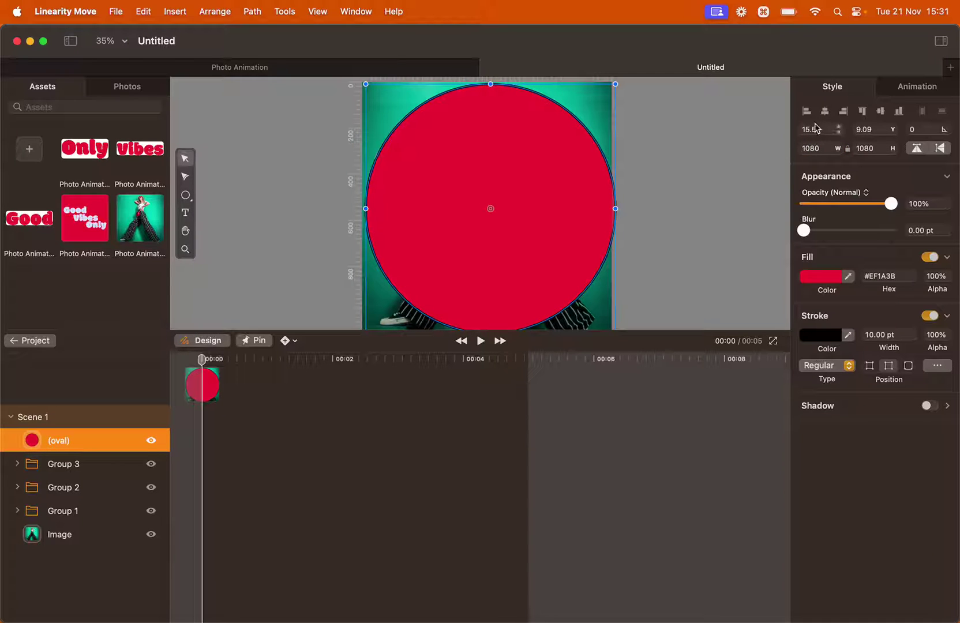
pyautogui.click(825, 112)
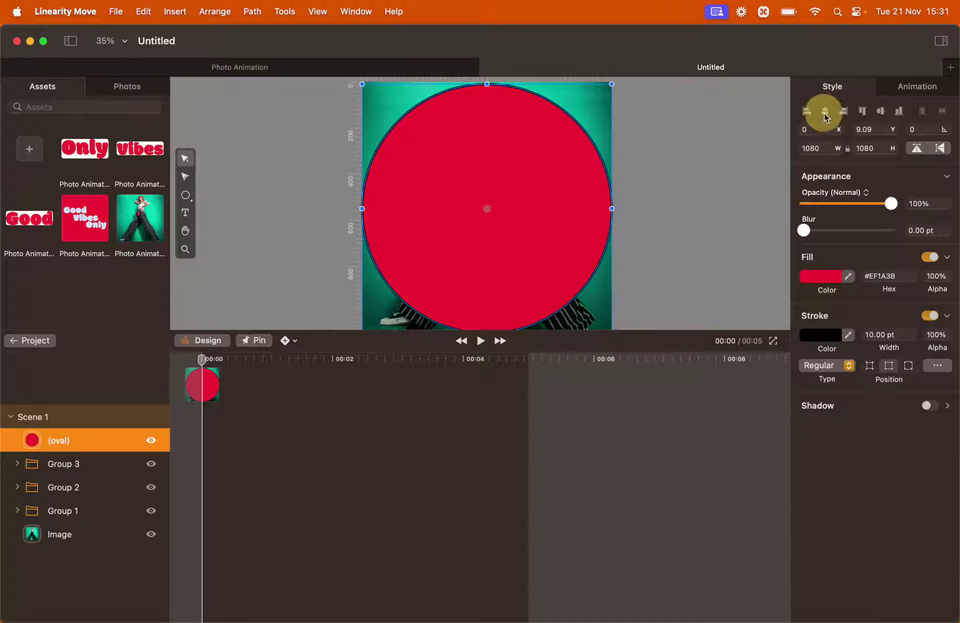
pyautogui.click(881, 112)
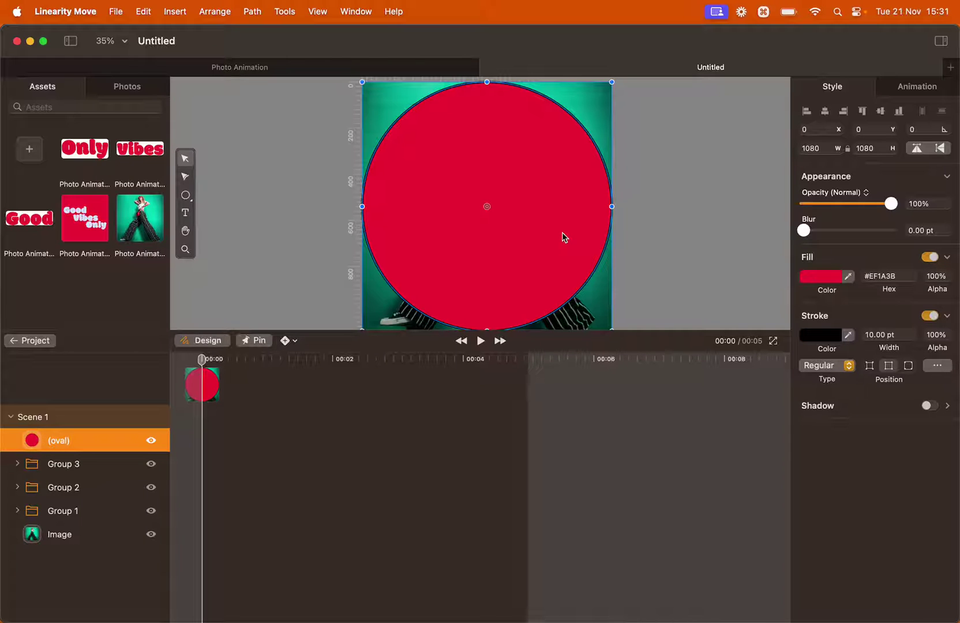
# - Duplicate the circle and shrink two copies about the centre into smaller rings
pyautogui.press('super+c')
pyautogui.press('super+v')
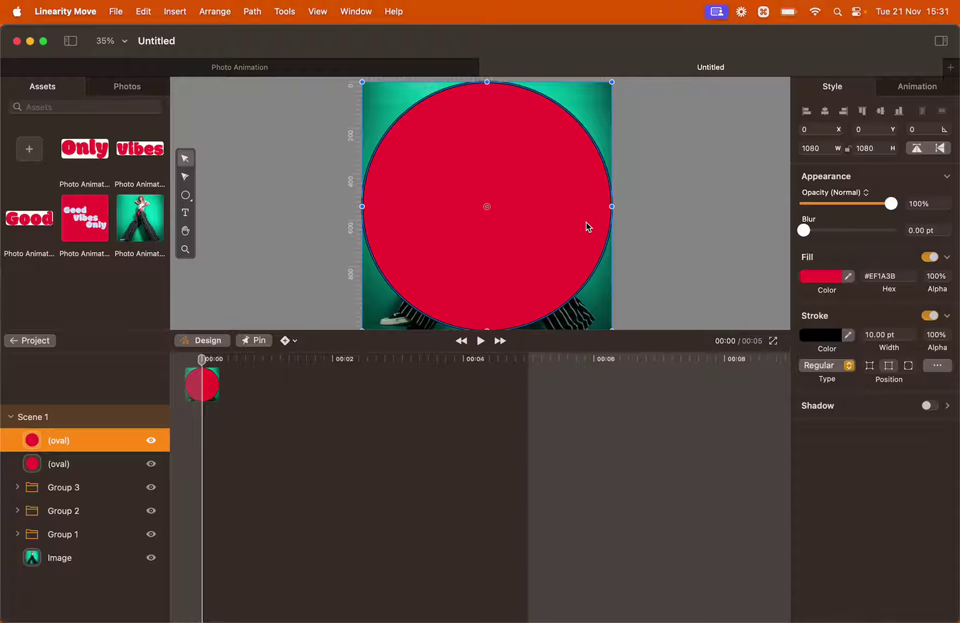
pyautogui.press('super+d')
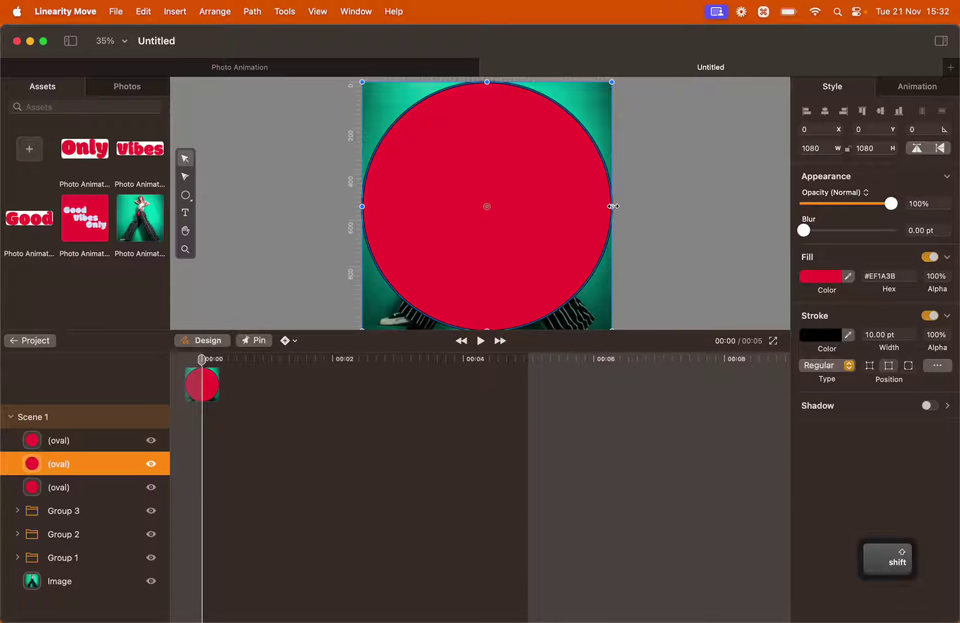
pyautogui.moveTo(613, 206); pyautogui.dragTo(575, 210)
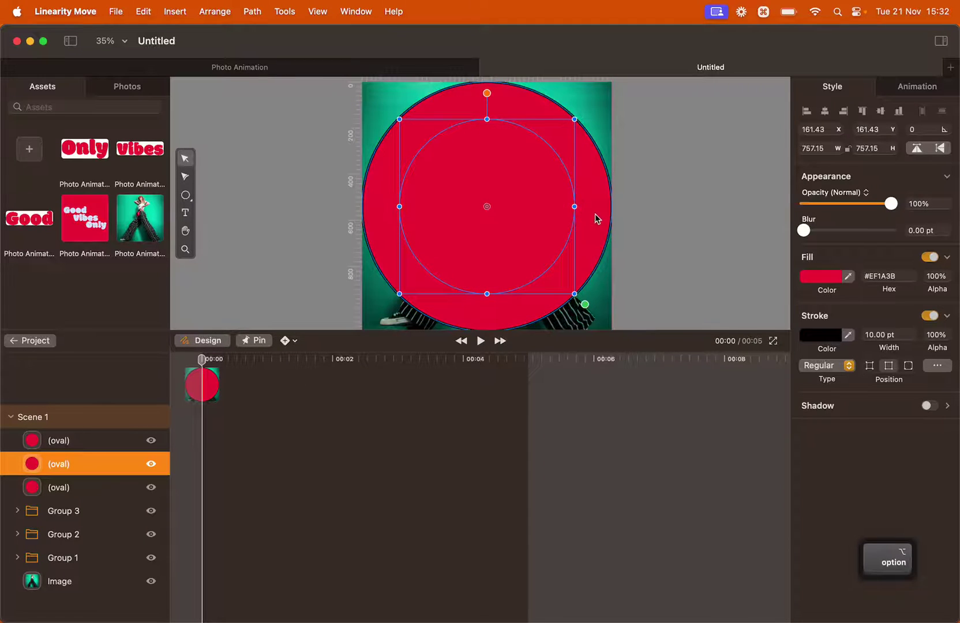
pyautogui.click(596, 215)
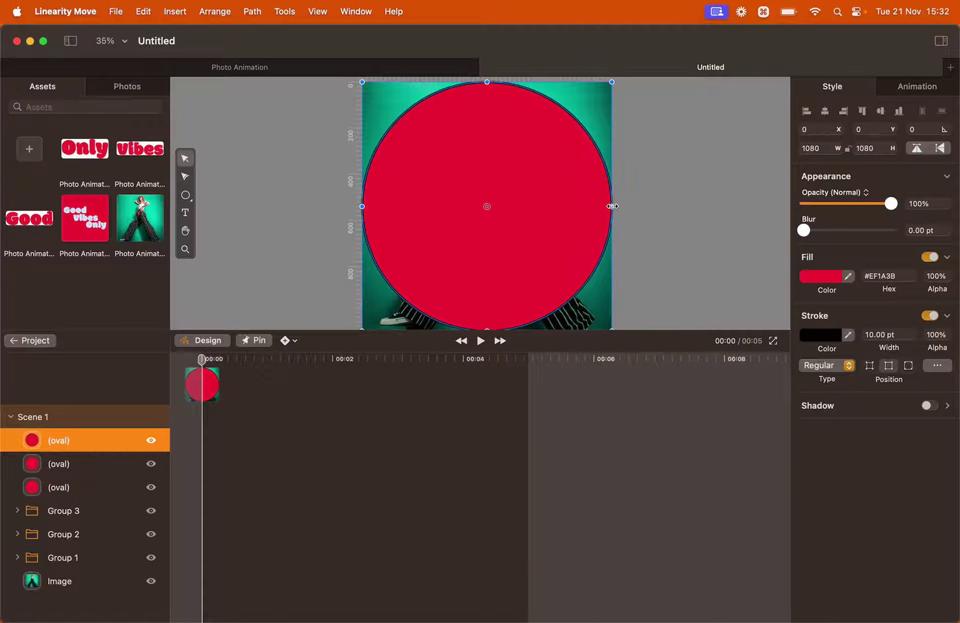
pyautogui.moveTo(613, 206); pyautogui.dragTo(540, 210)
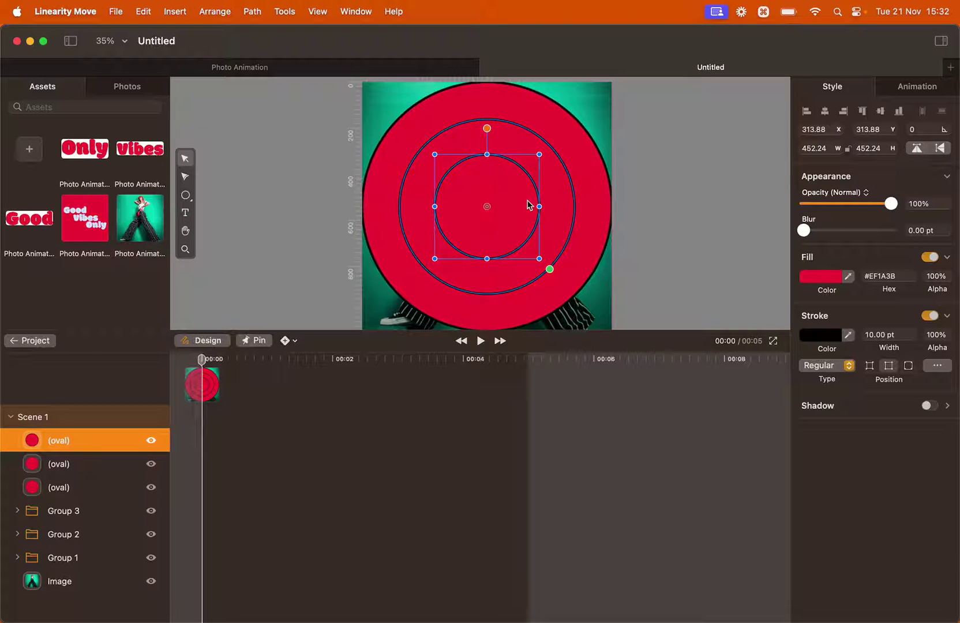
# - Add a fourth circle copy and shrink it into the innermost ring
pyautogui.press('super+d')
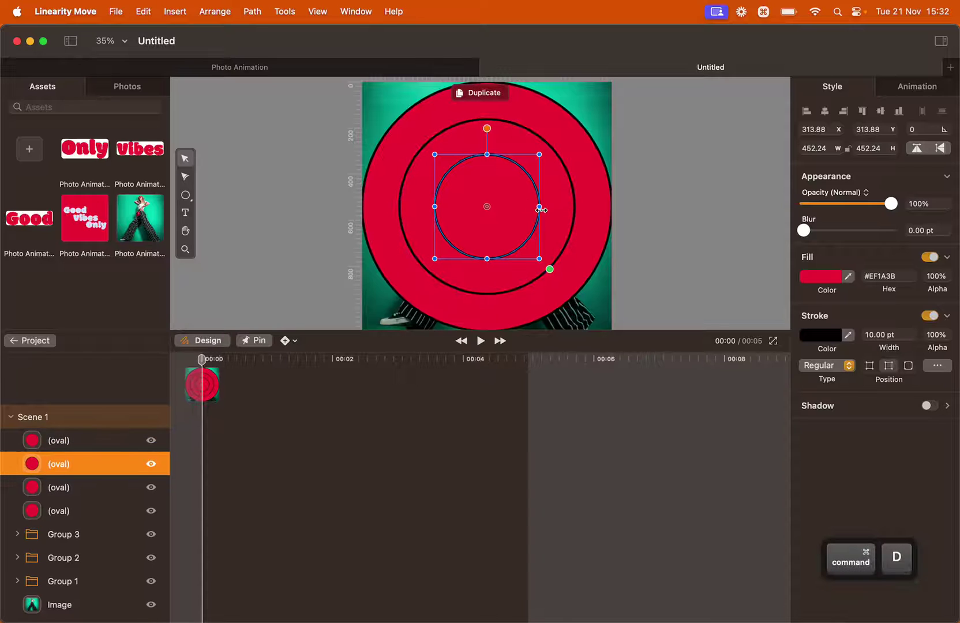
pyautogui.click(113, 442)
pyautogui.click(538, 207)
pyautogui.keyDown('shift'); pyautogui.moveTo(538, 206); pyautogui.dragTo(507, 209); pyautogui.keyUp('shift')
pyautogui.click(643, 236)
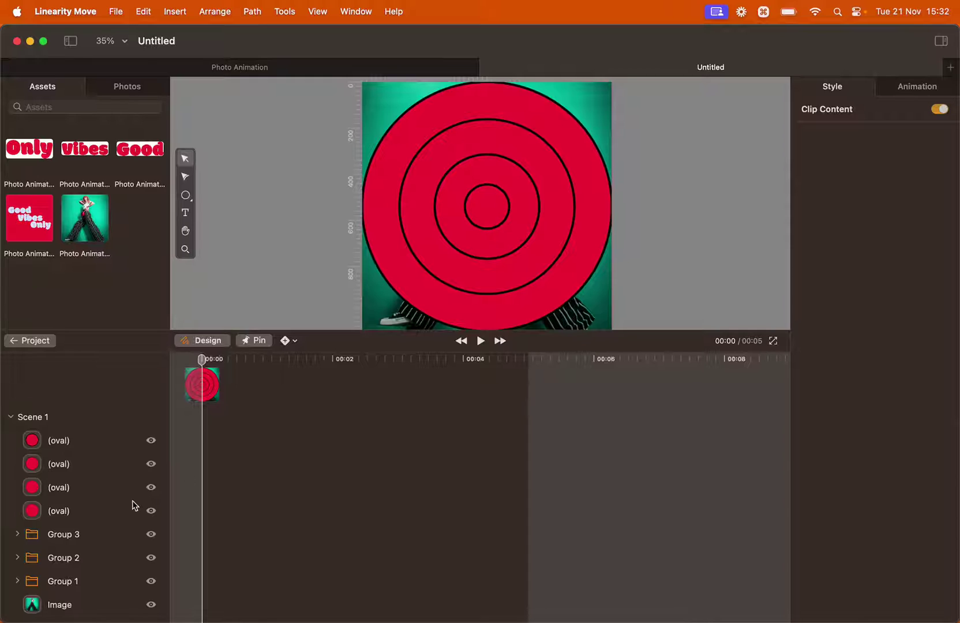
# - Duplicate the Image layer three times to make four photo copies
pyautogui.click(66, 608)
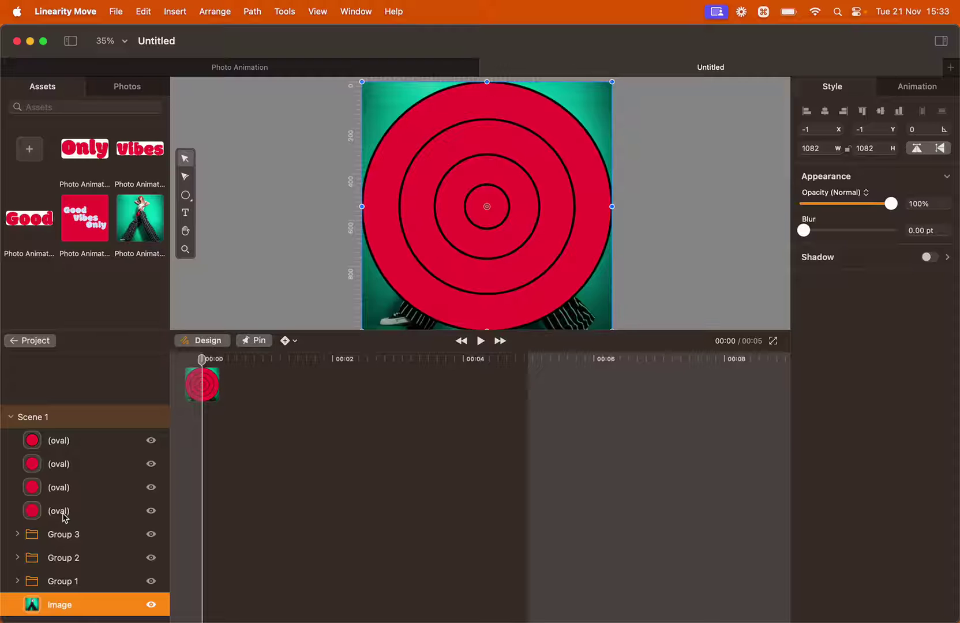
pyautogui.press('cmd+d')
pyautogui.press('super+d')
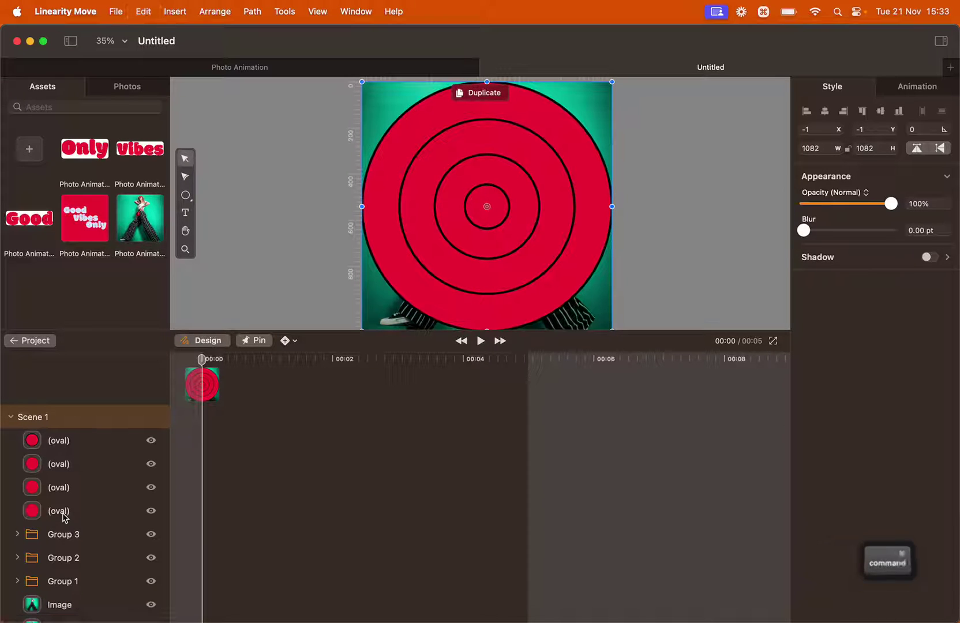
pyautogui.press('super+d')
pyautogui.press('super+d')
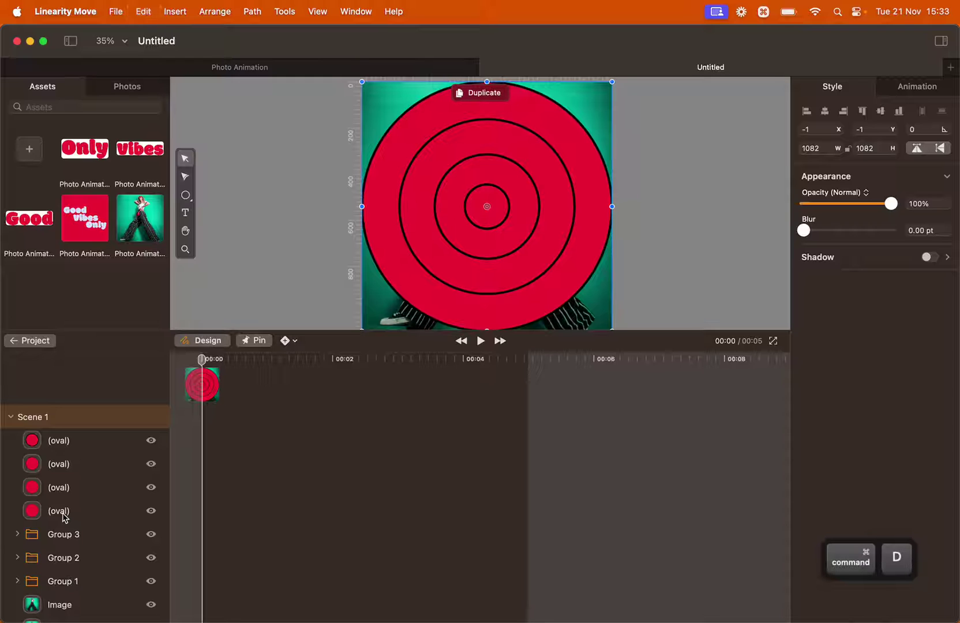
# - Move the four photo copies above Group 3 in the Layers panel
pyautogui.scroll(-3, 63, 517)
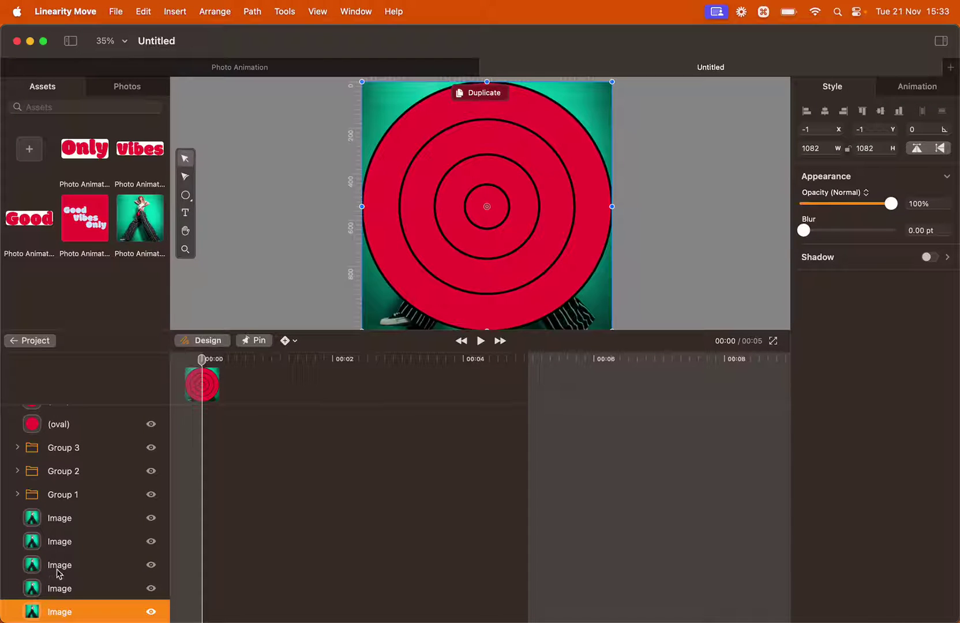
pyautogui.click(64, 588)
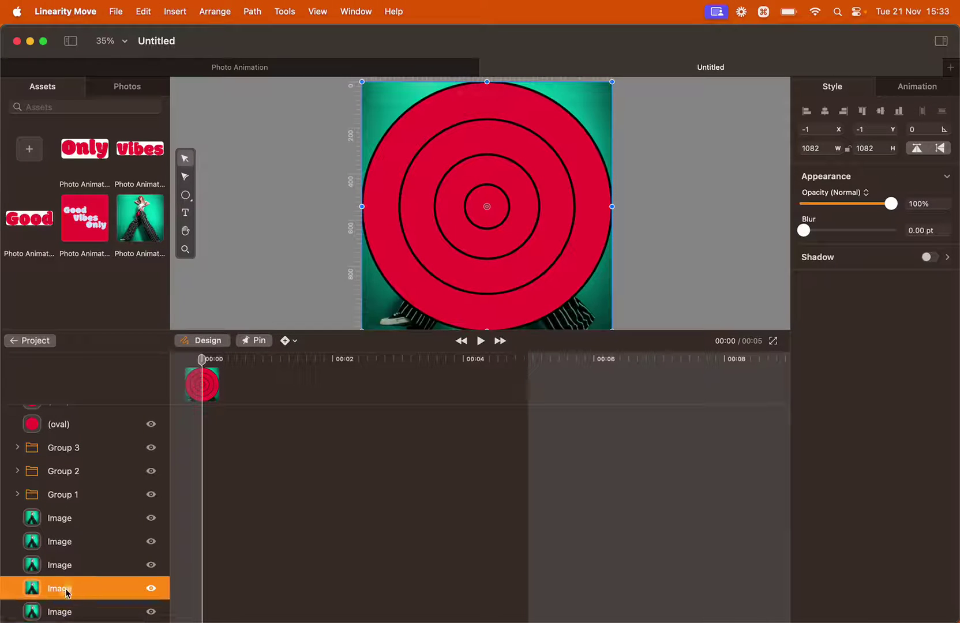
pyautogui.keyDown('shift'); pyautogui.click(66, 519); pyautogui.keyUp('shift')
pyautogui.scroll(2, 63, 531)
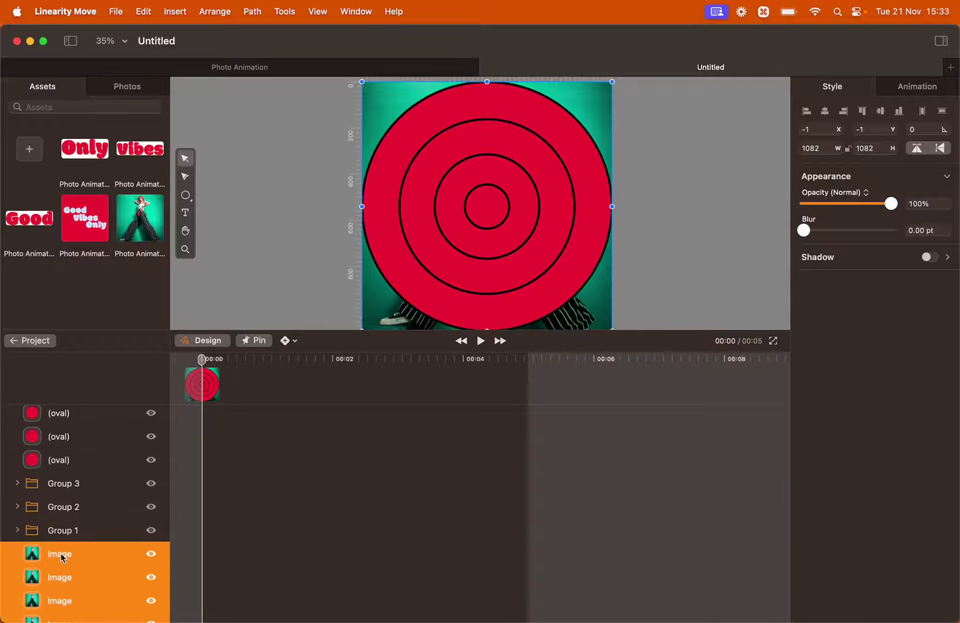
pyautogui.moveTo(61, 558); pyautogui.dragTo(60, 476)
# - Place one photo copy directly above the outermost circle layer
pyautogui.click(73, 463)
pyautogui.scroll(1, 65, 559)
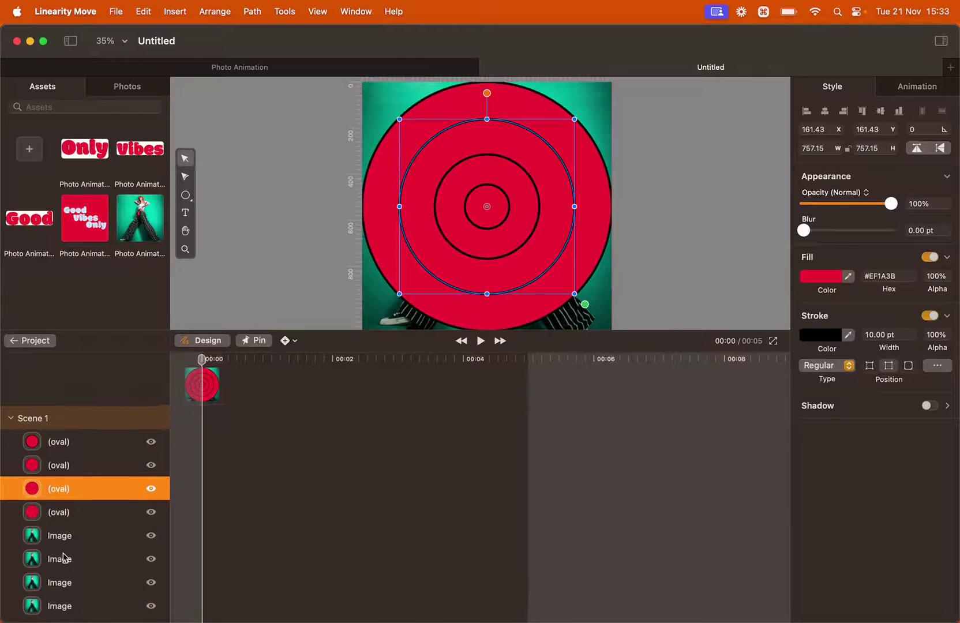
pyautogui.click(61, 606)
pyautogui.moveTo(60, 606); pyautogui.dragTo(54, 504)
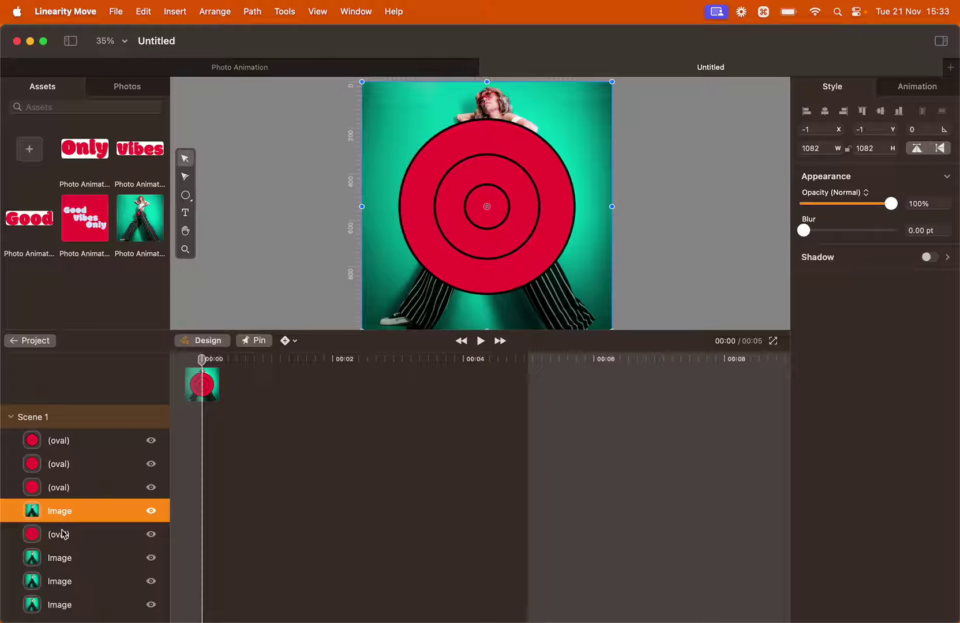
pyautogui.press('shift')
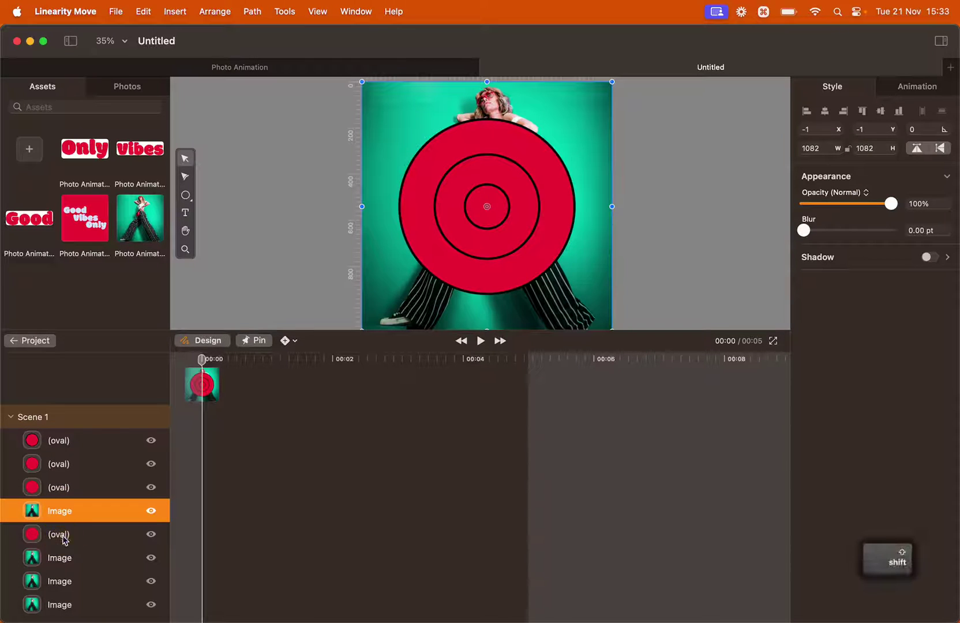
# - Mask the first photo copy with the circle beneath it using Mask Selection
pyautogui.click(63, 537)
pyautogui.keyDown('shift'); pyautogui.click(65, 515); pyautogui.keyUp('shift')
pyautogui.rightClick(65, 515)
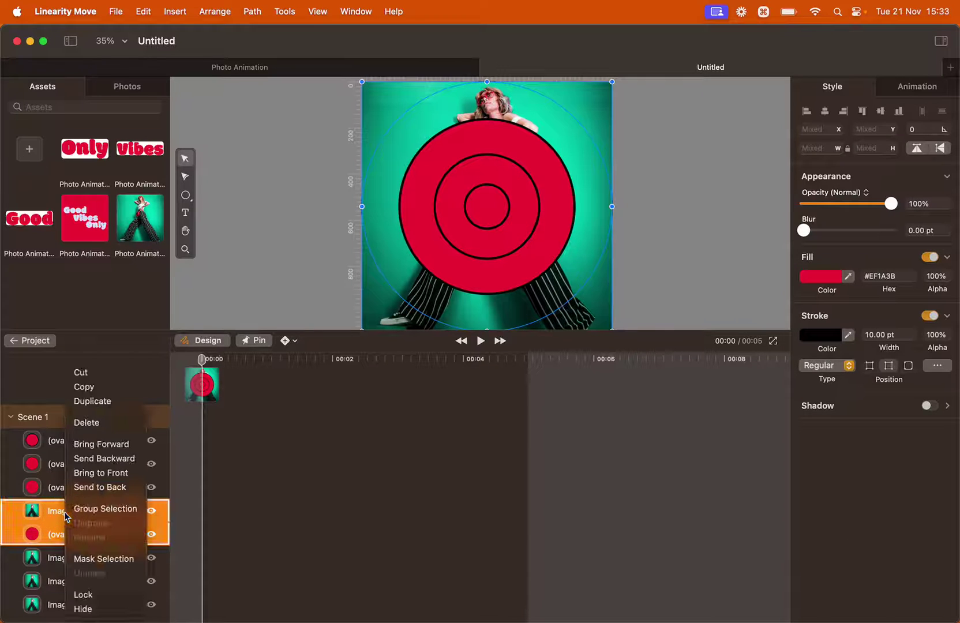
pyautogui.click(99, 559)
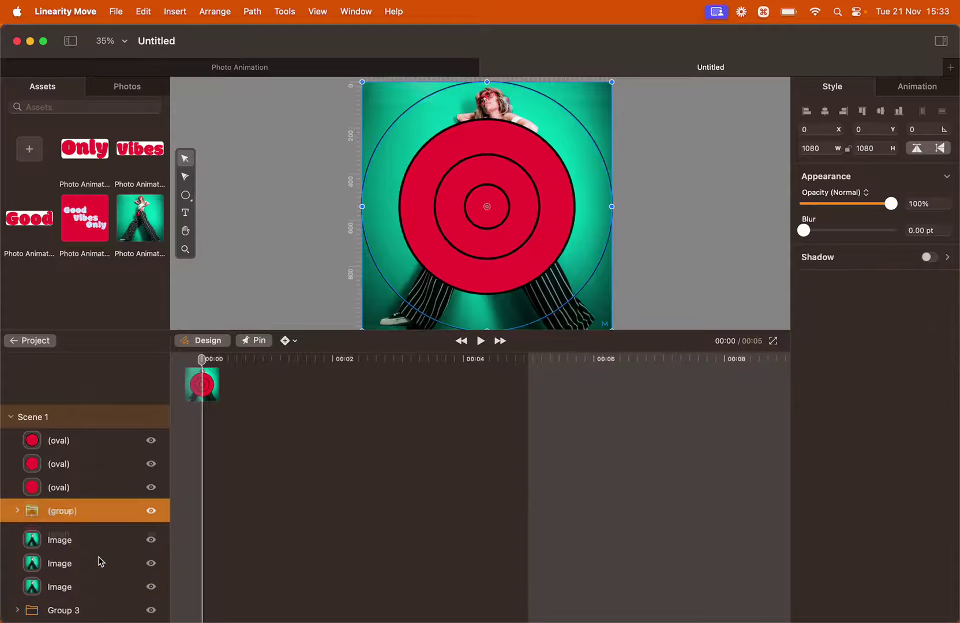
# - Move the next photo copy above its circle, then move the four circle groups beneath the text groups
pyautogui.click(71, 535)
pyautogui.moveTo(67, 537); pyautogui.dragTo(65, 478)
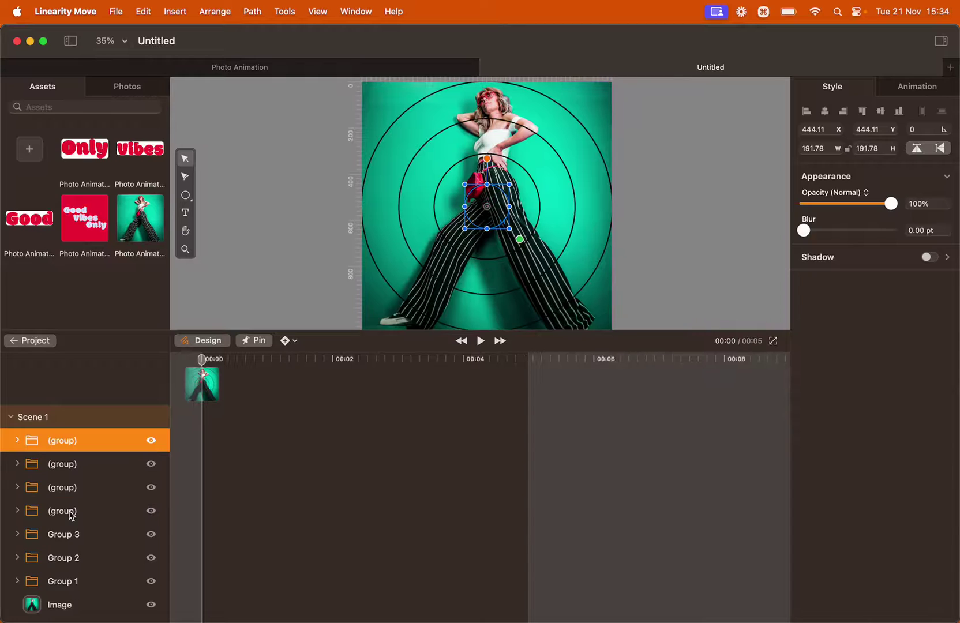
pyautogui.click(68, 511)
pyautogui.click(71, 441)
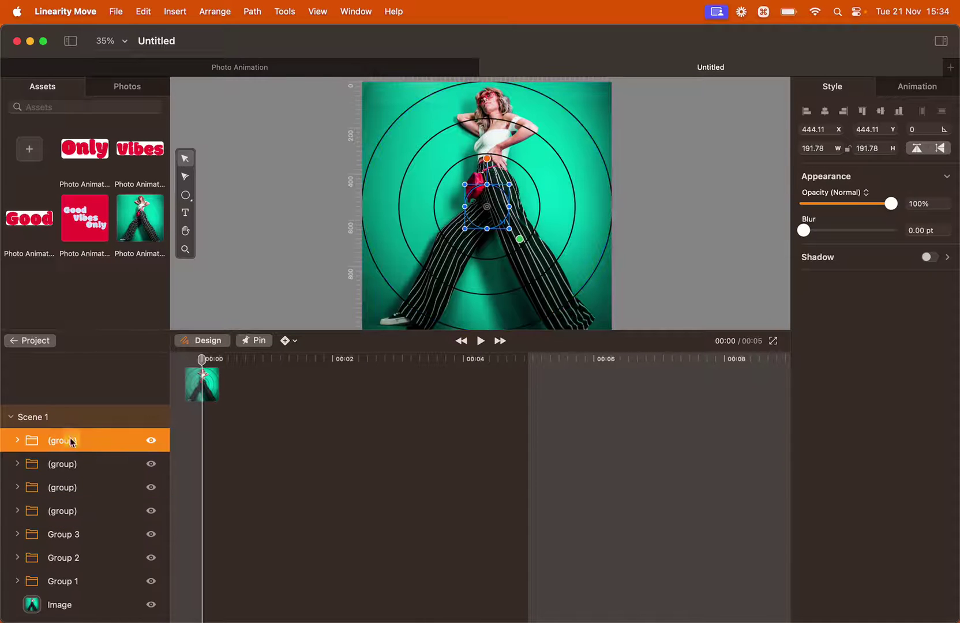
pyautogui.keyDown('shift'); pyautogui.click(69, 512); pyautogui.keyUp('shift')
pyautogui.moveTo(65, 512); pyautogui.dragTo(62, 599)
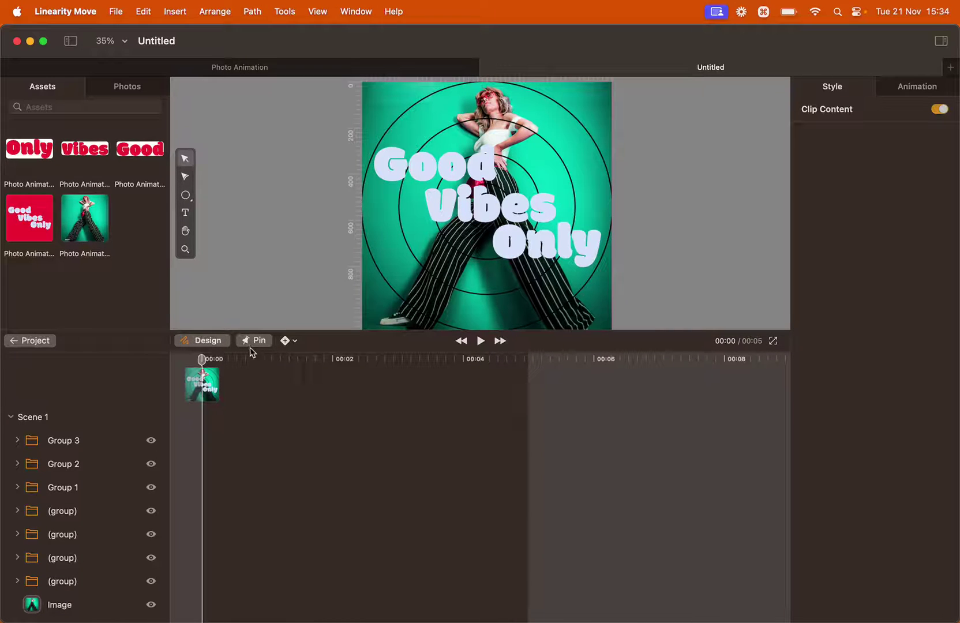
# - In record mode at 00:02, rotate the outer circle group about 45° clockwise
pyautogui.click(216, 342)
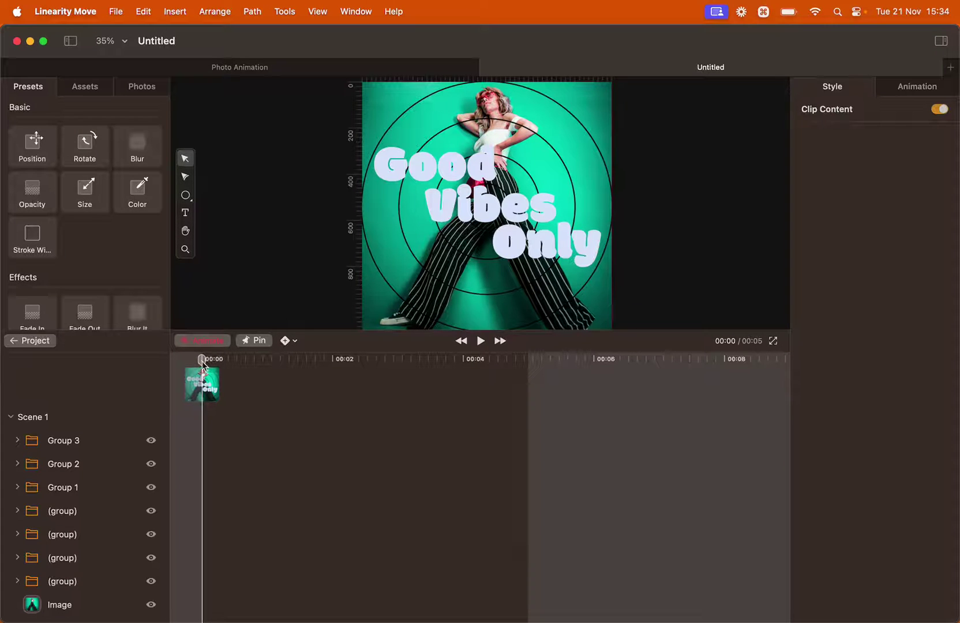
pyautogui.moveTo(202, 363); pyautogui.dragTo(333, 372)
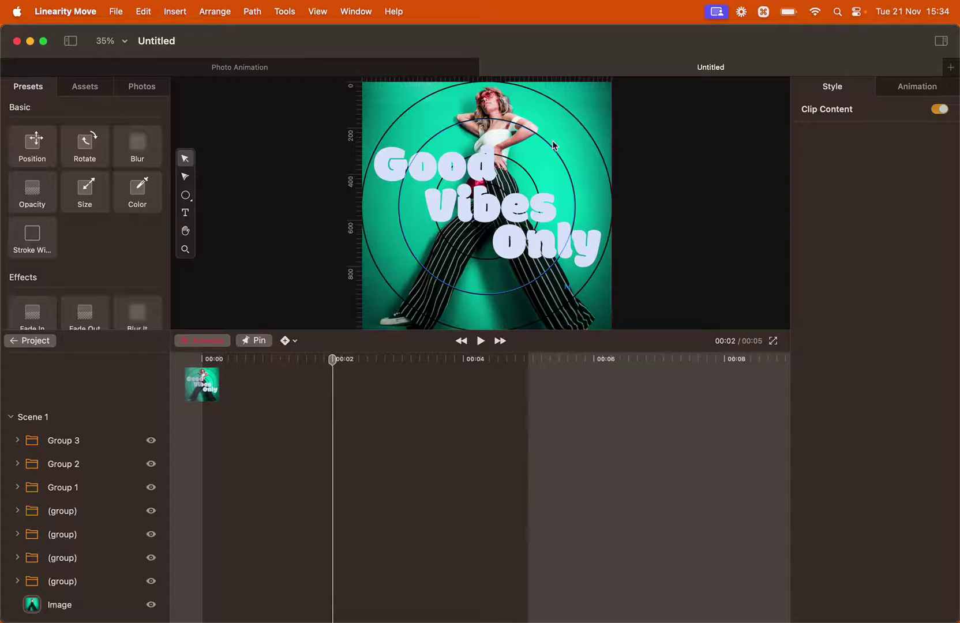
pyautogui.click(564, 127)
pyautogui.scroll(2, 564, 128)
pyautogui.scroll(-2, 564, 128)
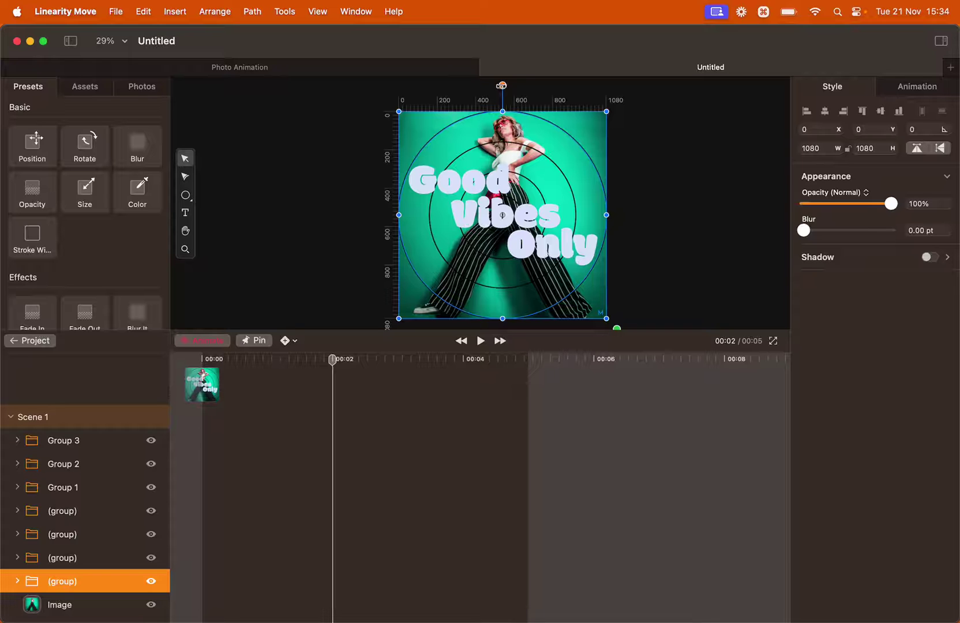
pyautogui.moveTo(501, 86); pyautogui.dragTo(582, 126)
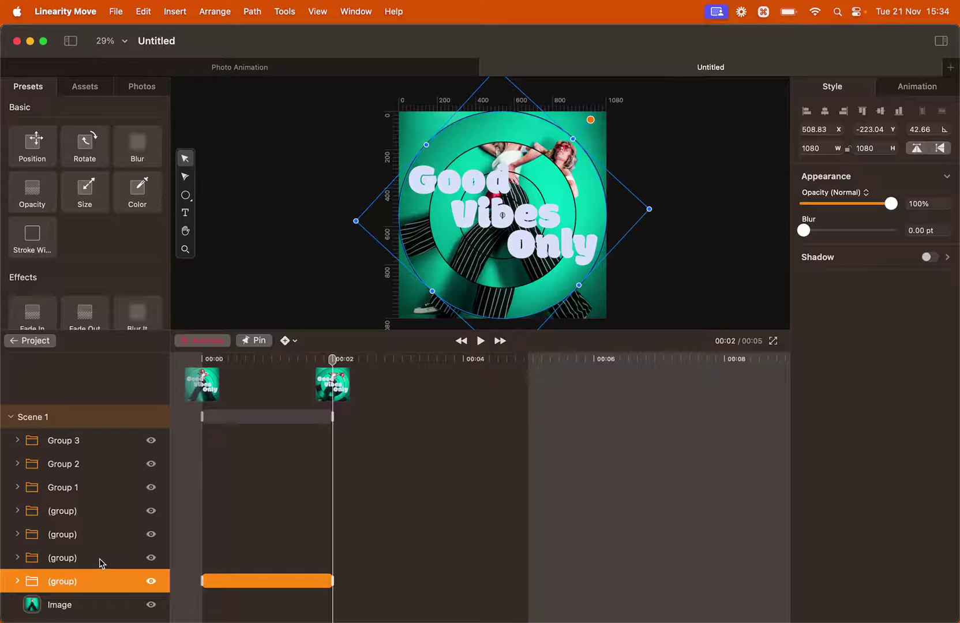
# - Rotate the inner groups alternately (-39.7°, clockwise, counter-clockwise) and preview the rotation
pyautogui.click(98, 559)
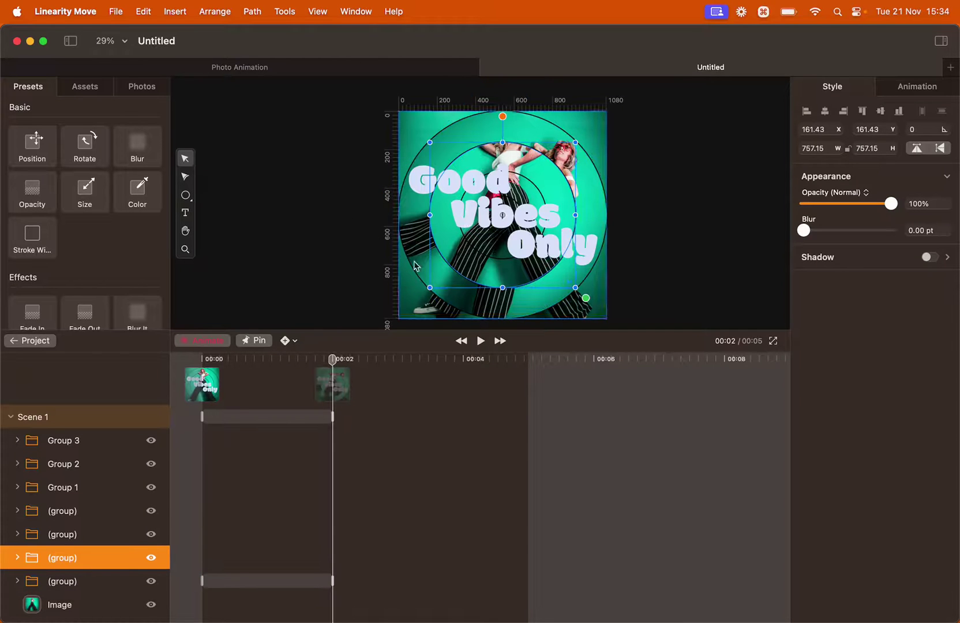
pyautogui.moveTo(503, 116); pyautogui.dragTo(449, 149)
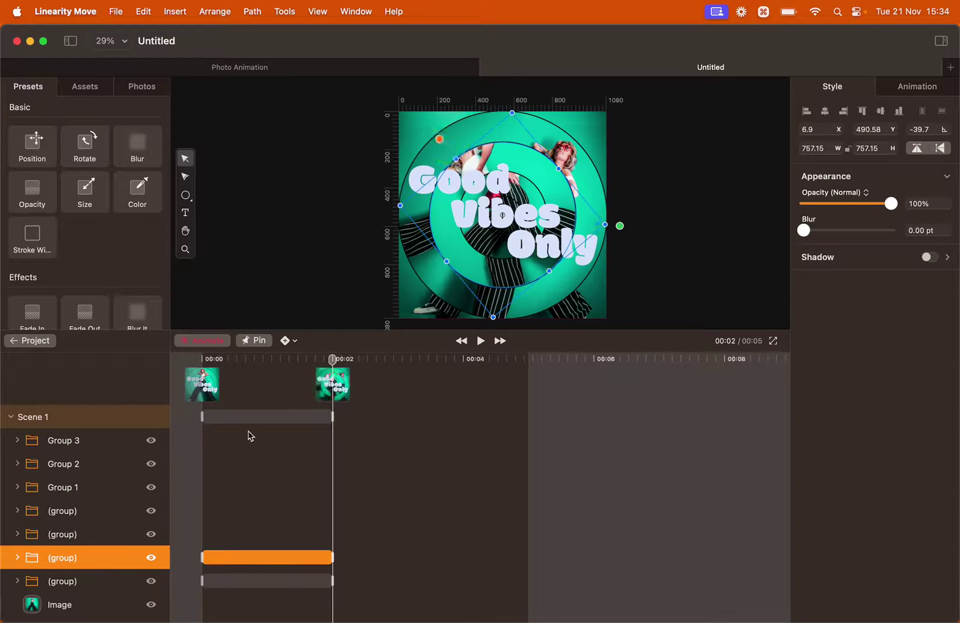
pyautogui.click(124, 537)
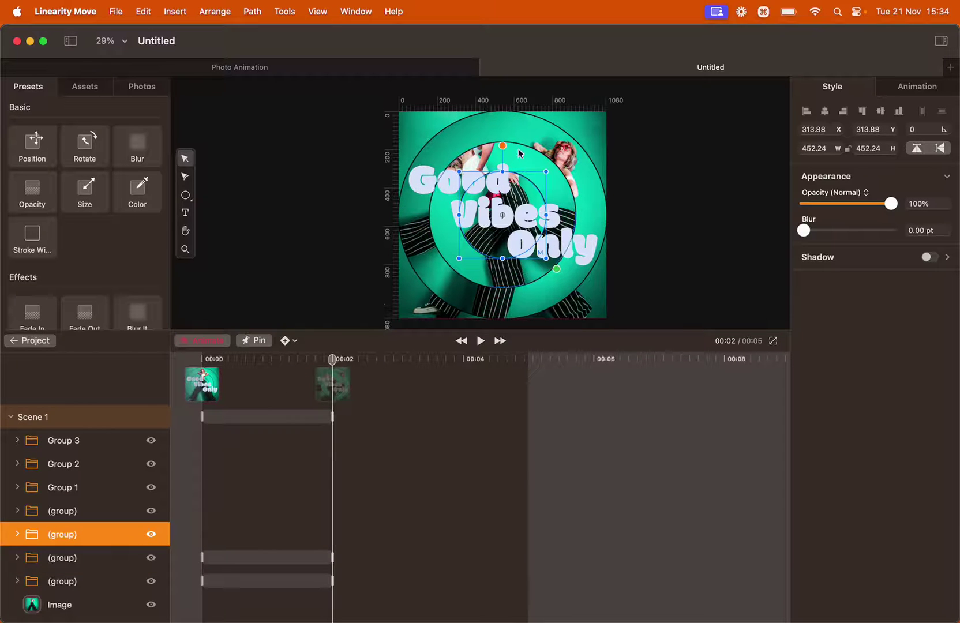
pyautogui.moveTo(503, 144); pyautogui.dragTo(554, 257)
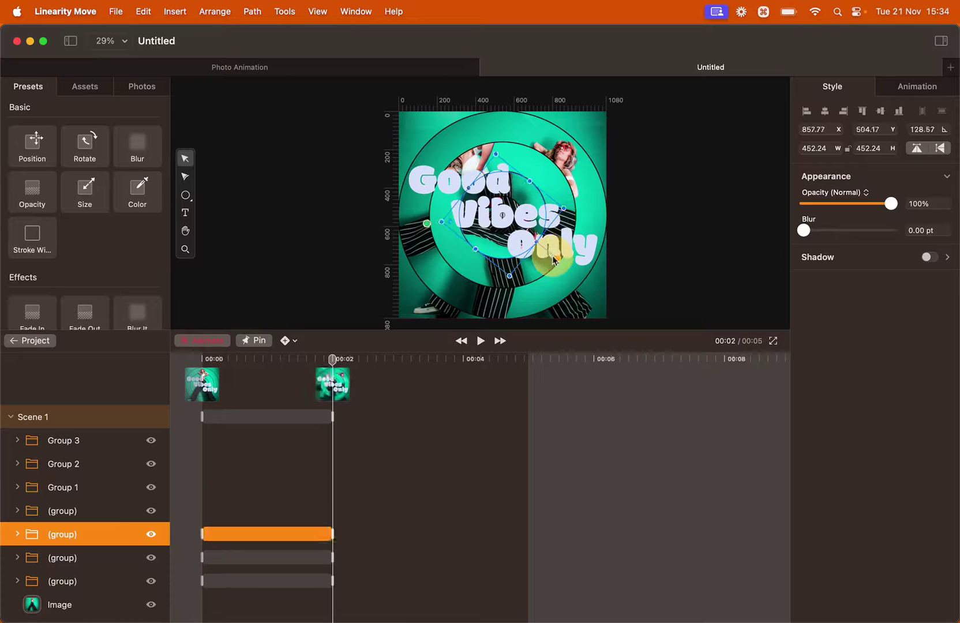
pyautogui.click(105, 510)
pyautogui.moveTo(502, 171); pyautogui.dragTo(461, 198)
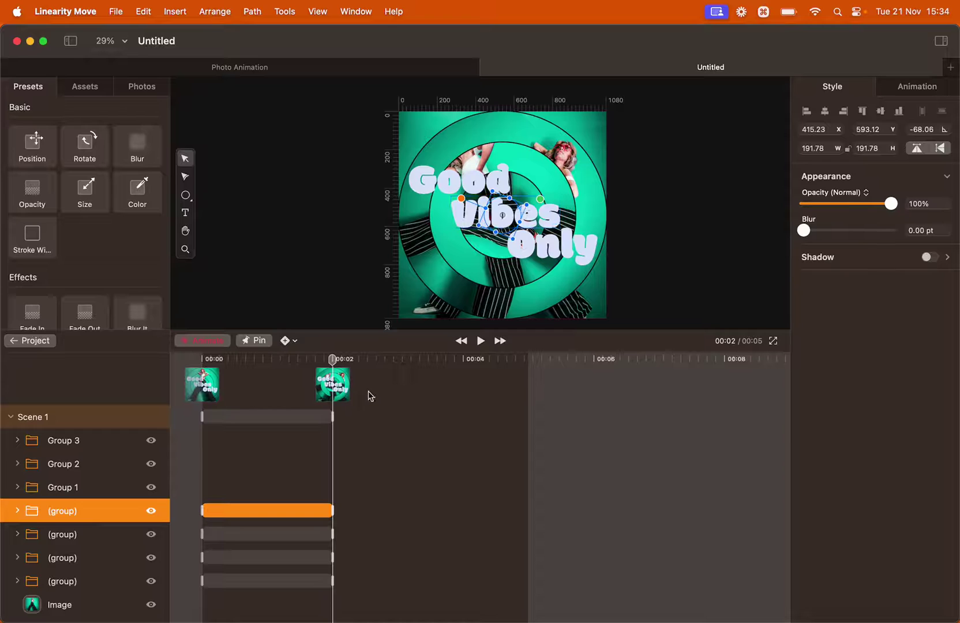
pyautogui.click(204, 360)
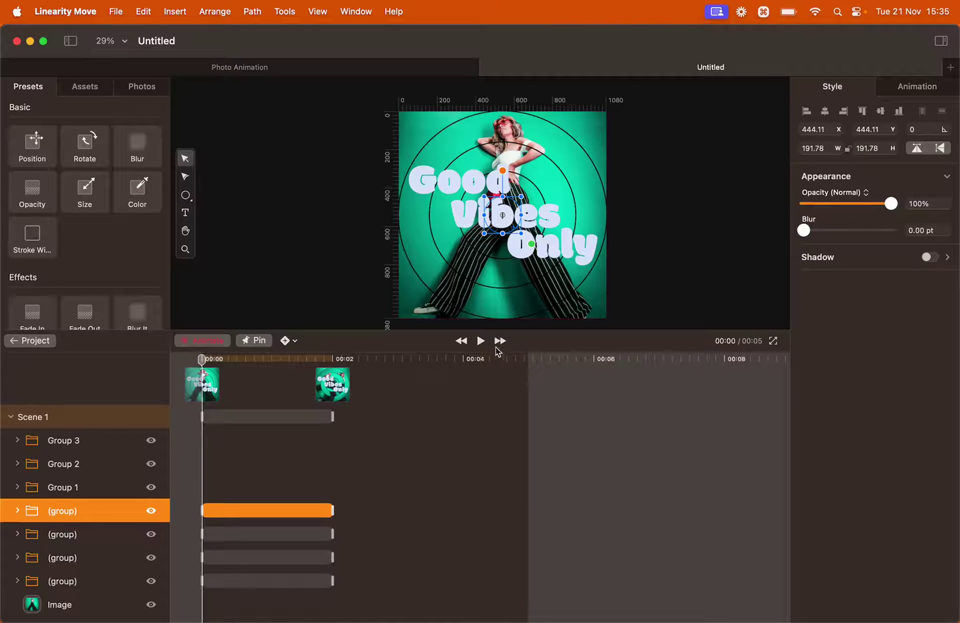
pyautogui.click(480, 341)
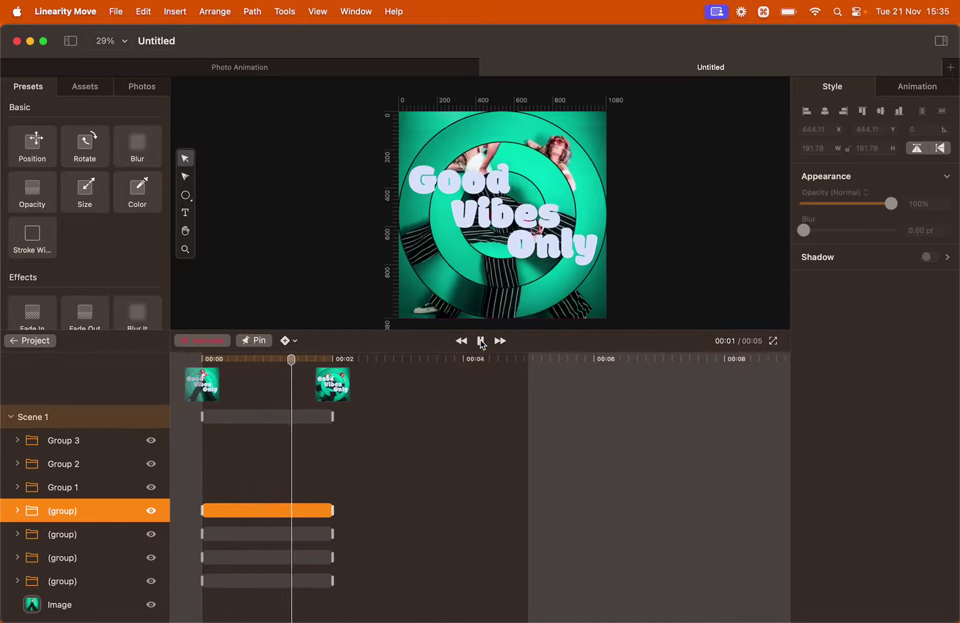
pyautogui.click(481, 341)
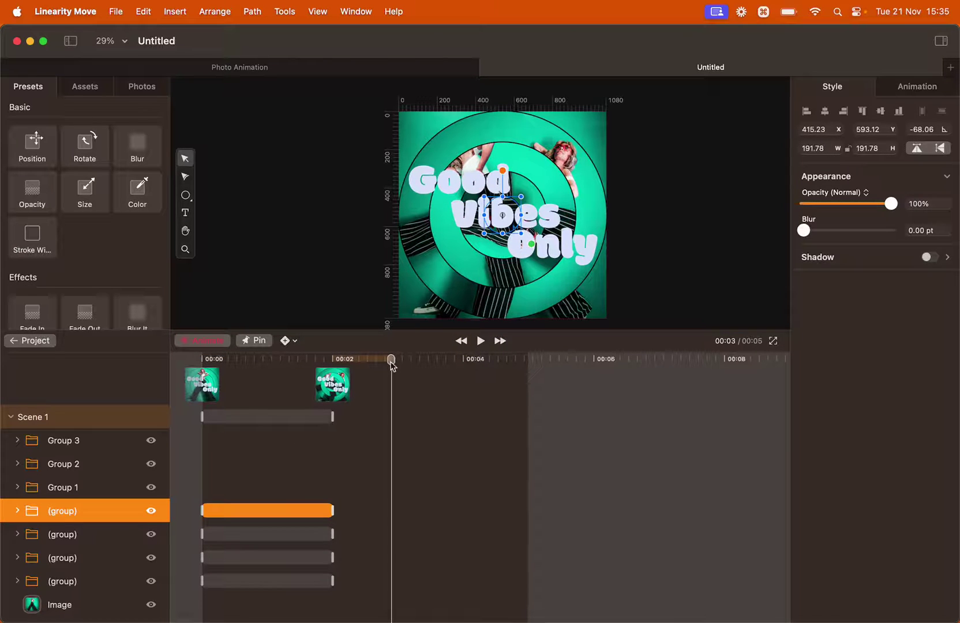
# - At 00:04, rotate the outer and third circle groups further
pyautogui.moveTo(392, 364); pyautogui.dragTo(465, 362)
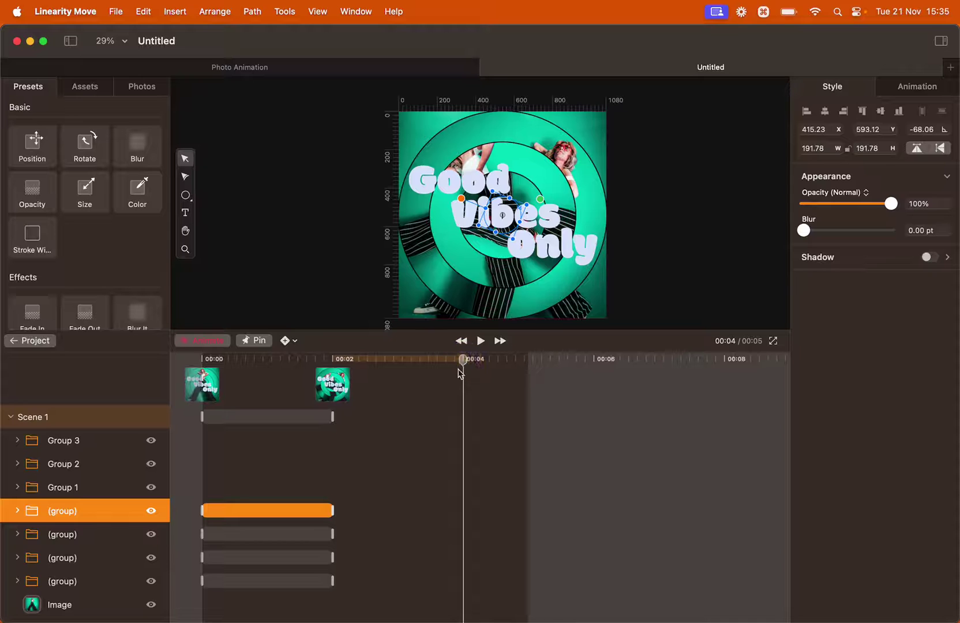
pyautogui.click(70, 582)
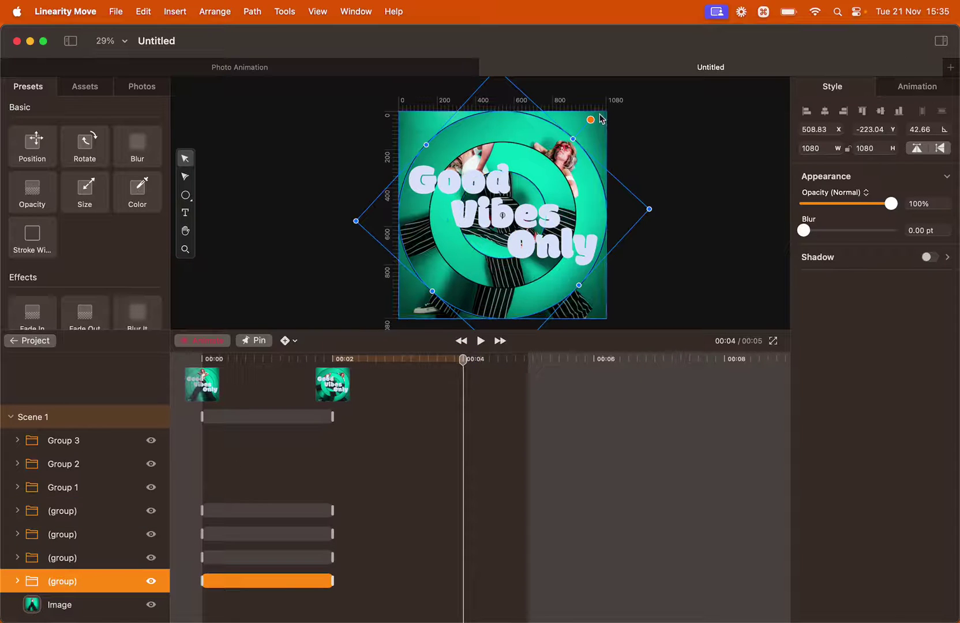
pyautogui.moveTo(591, 119); pyautogui.dragTo(396, 143)
pyautogui.click(107, 559)
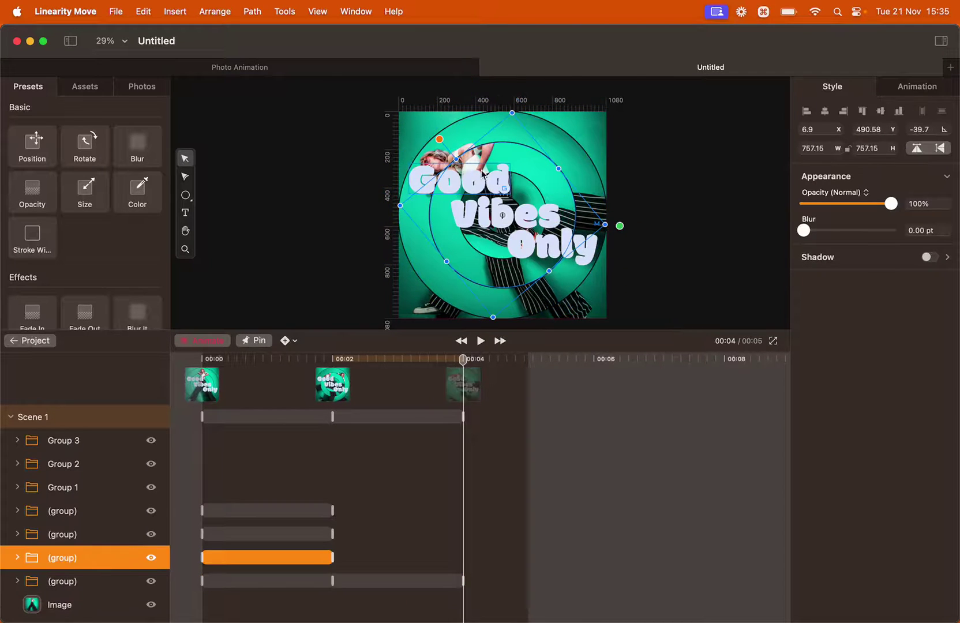
pyautogui.moveTo(441, 140); pyautogui.dragTo(558, 153)
# - Rotate the remaining groups further, the innermost to 56.9°, then preview from the start
pyautogui.click(84, 535)
pyautogui.moveTo(556, 258); pyautogui.dragTo(445, 171)
pyautogui.click(136, 512)
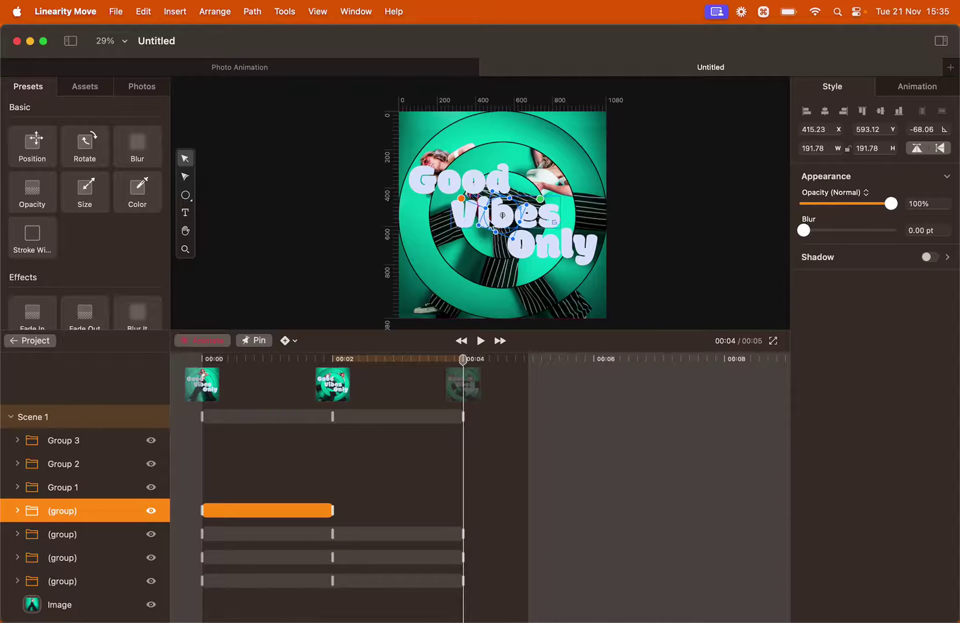
pyautogui.moveTo(497, 191); pyautogui.dragTo(540, 190)
pyautogui.moveTo(287, 362); pyautogui.dragTo(185, 363)
pyautogui.click(479, 341)
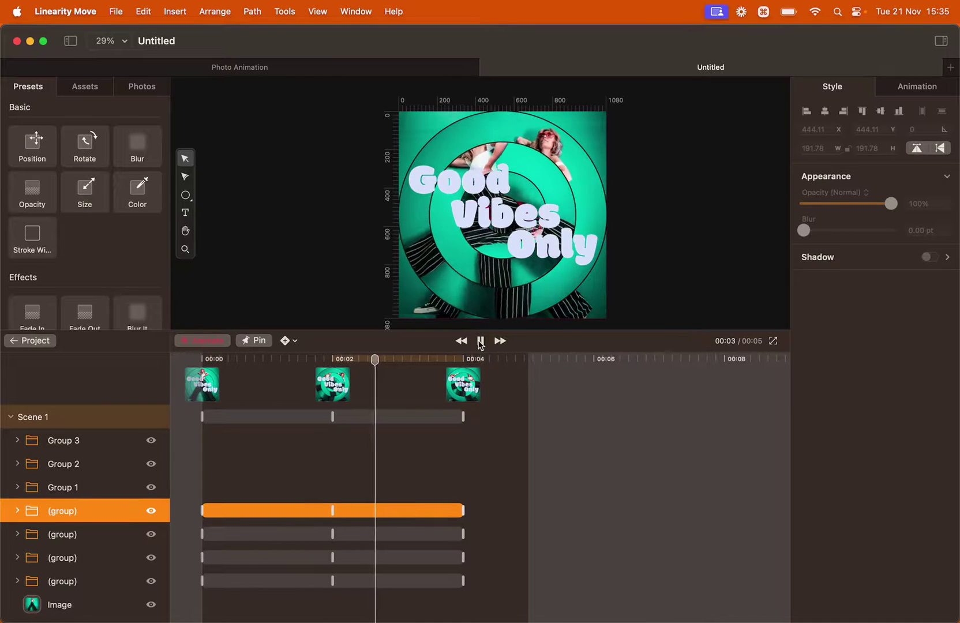
pyautogui.click(480, 342)
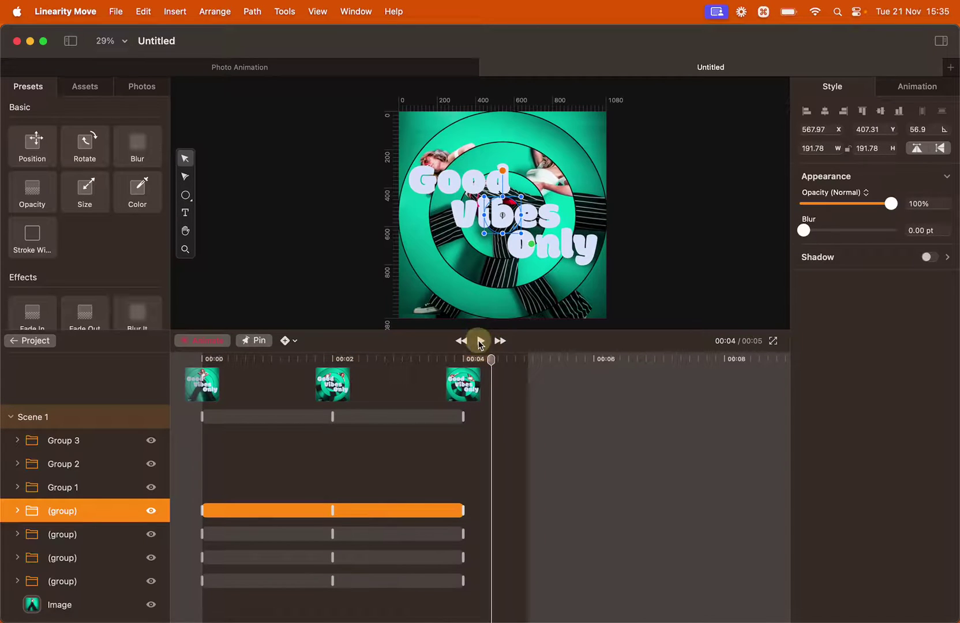
# - Remove the black outline from the circle inside the first circle group
pyautogui.click(18, 511)
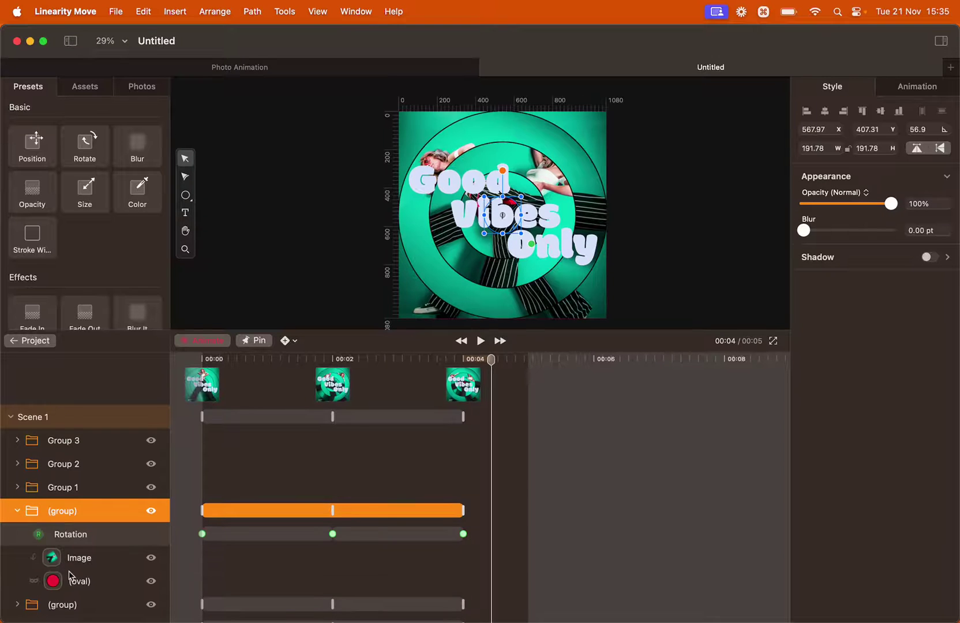
pyautogui.click(72, 582)
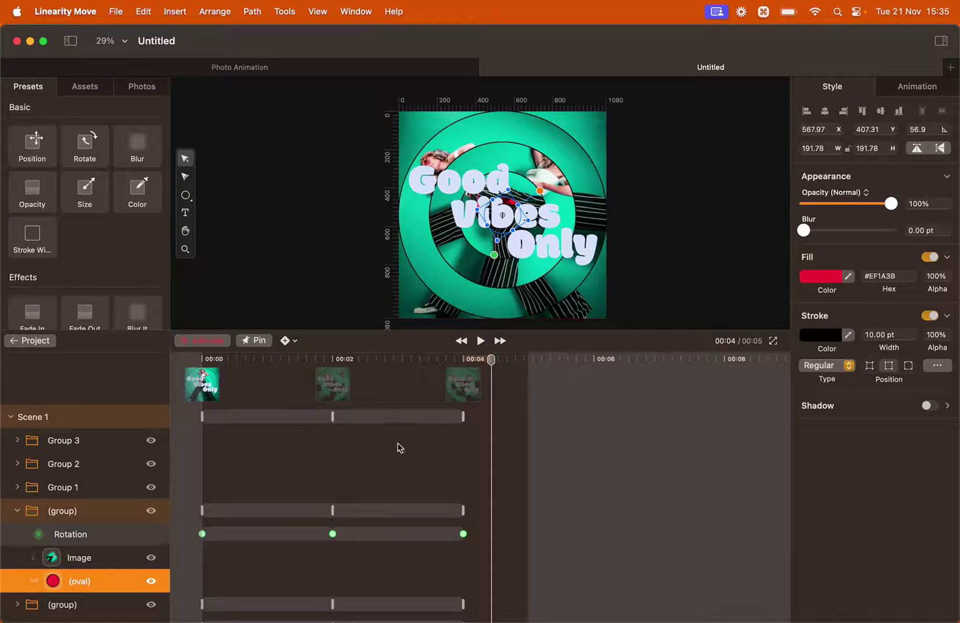
pyautogui.click(927, 316)
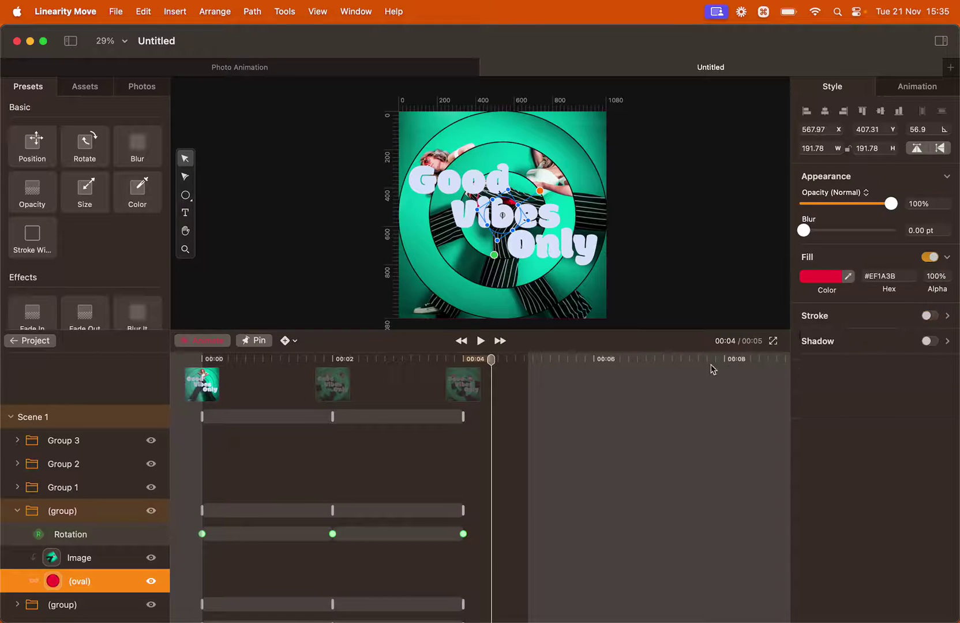
pyautogui.scroll(-2, 105, 528)
# - Select the four circle groups and the background photo and choose Group Selection
pyautogui.click(17, 542)
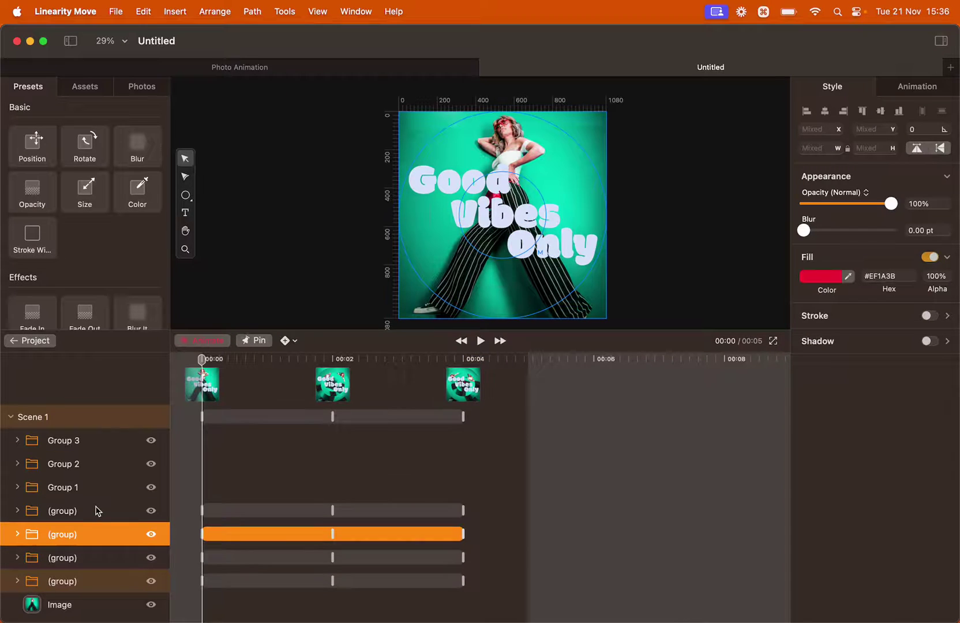
pyautogui.click(63, 605)
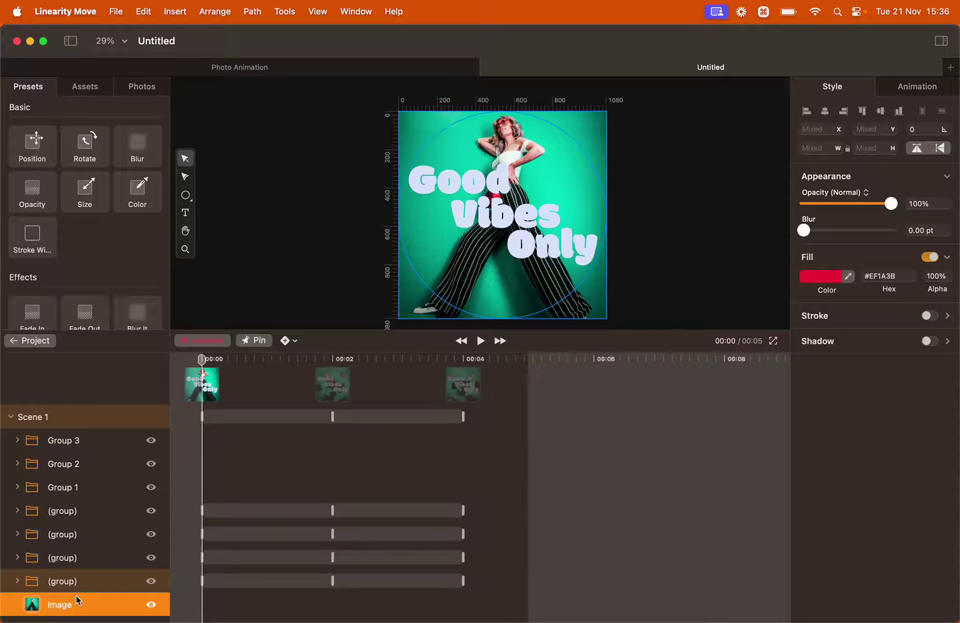
pyautogui.keyDown('shift'); pyautogui.click(69, 512); pyautogui.keyUp('shift')
pyautogui.rightClick(70, 512)
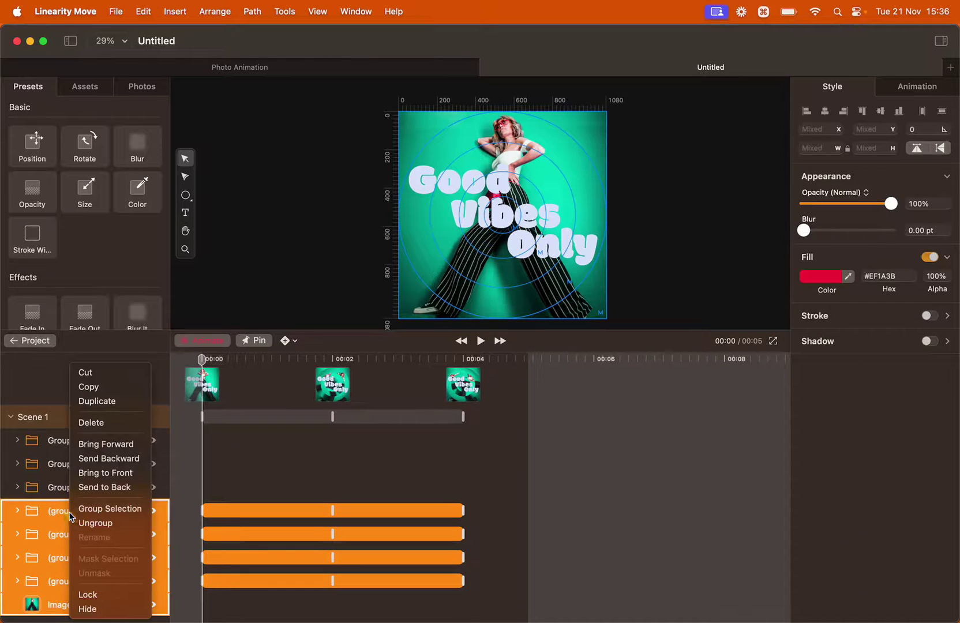
pyautogui.click(92, 509)
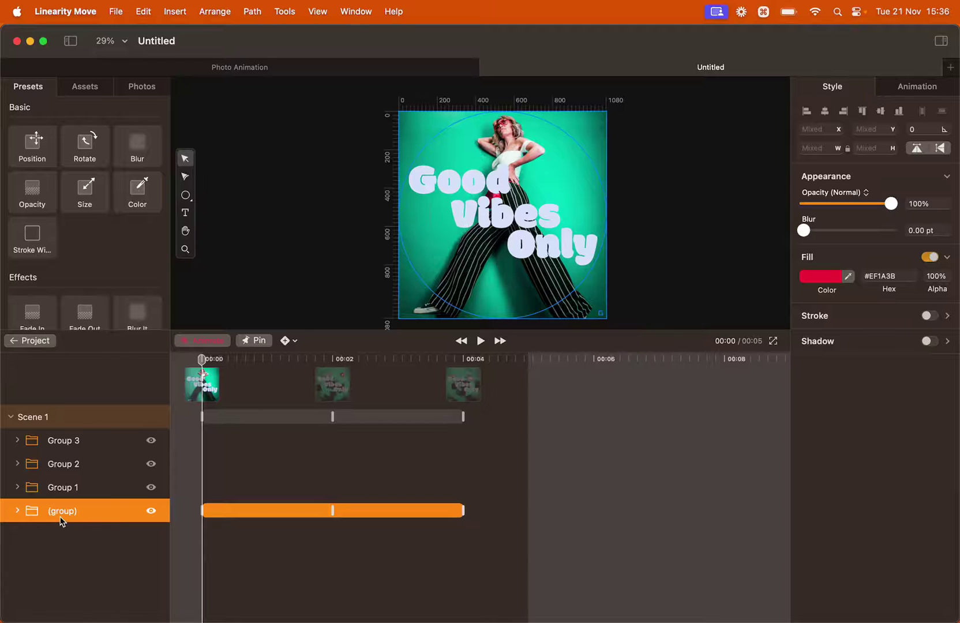
# - Enlarge the combined photo group at 2 seconds, then shrink it to 106.79 at 4 seconds
pyautogui.moveTo(203, 366); pyautogui.dragTo(332, 372)
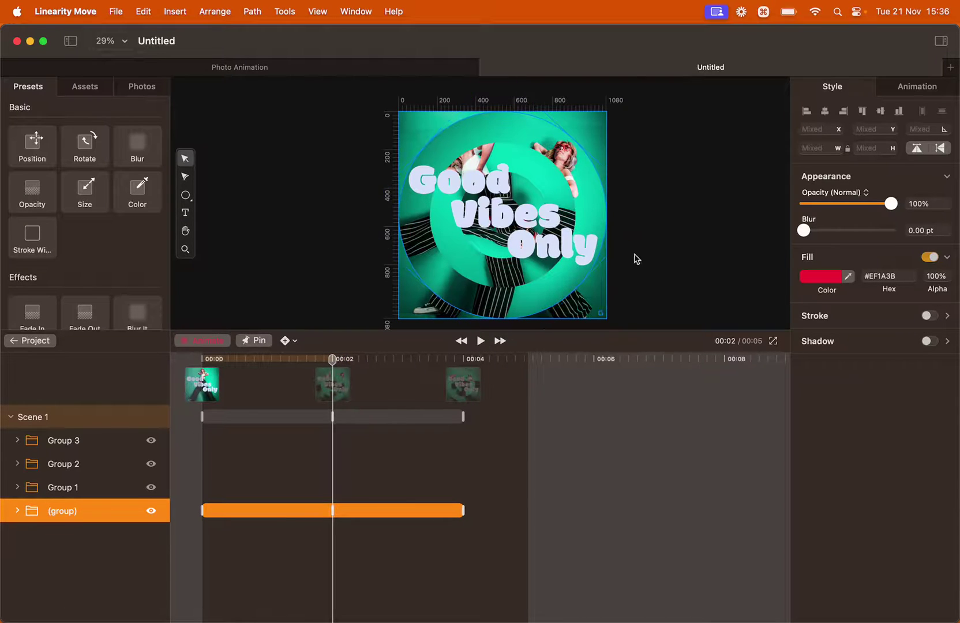
pyautogui.moveTo(608, 216); pyautogui.dragTo(649, 214)
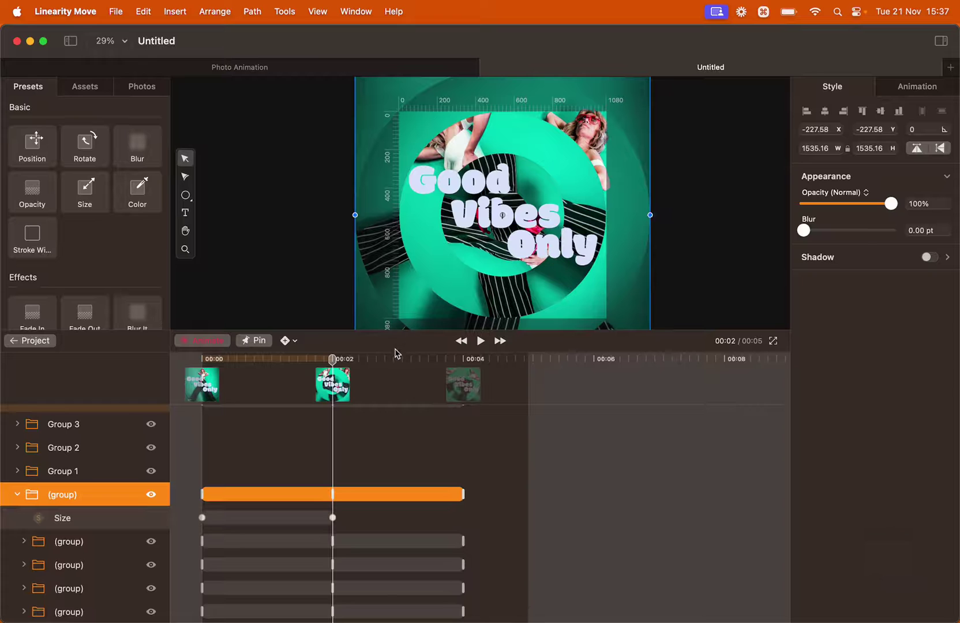
pyautogui.moveTo(333, 361); pyautogui.dragTo(462, 371)
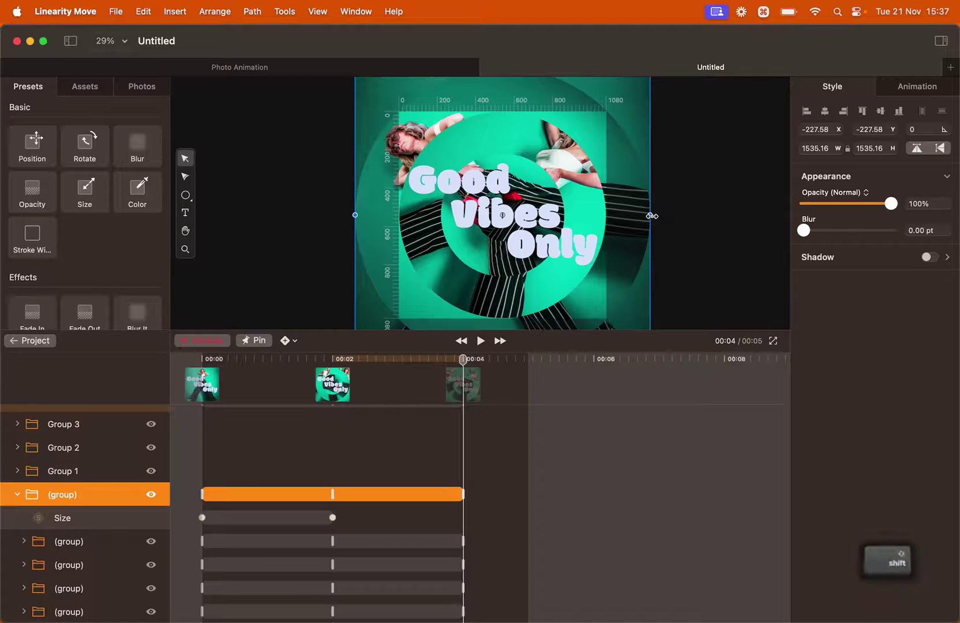
pyautogui.moveTo(652, 216); pyautogui.dragTo(514, 222)
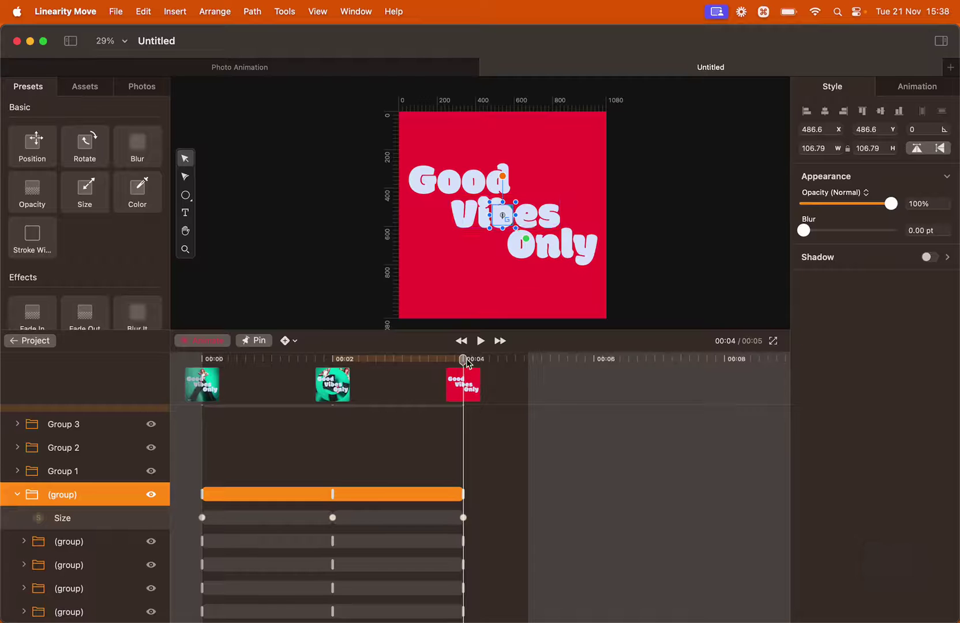
# - Preview the shrinking photo animation from the start
pyautogui.moveTo(467, 362); pyautogui.dragTo(189, 364)
pyautogui.click(481, 341)
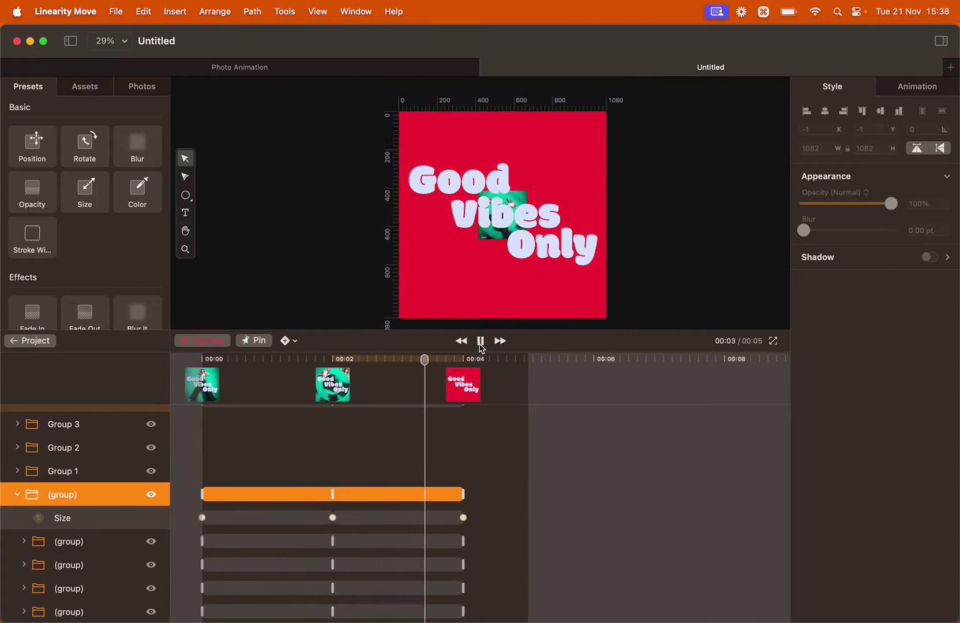
pyautogui.click(480, 341)
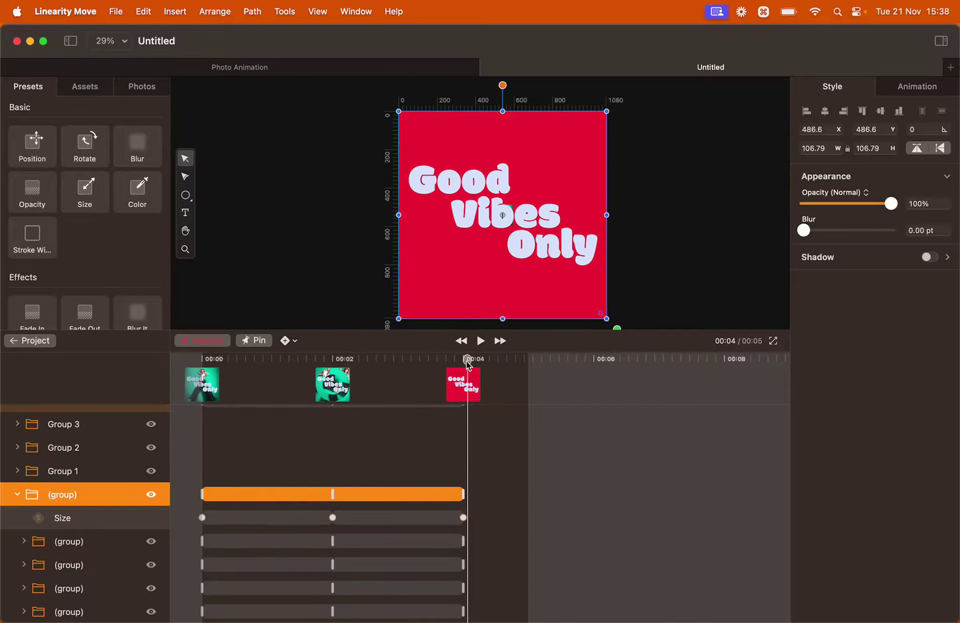
# - Apply the Fade Out preset to the base photo layer at the 2-second mark
pyautogui.moveTo(468, 360); pyautogui.dragTo(313, 374)
pyautogui.scroll(-1, 75, 549)
pyautogui.click(68, 612)
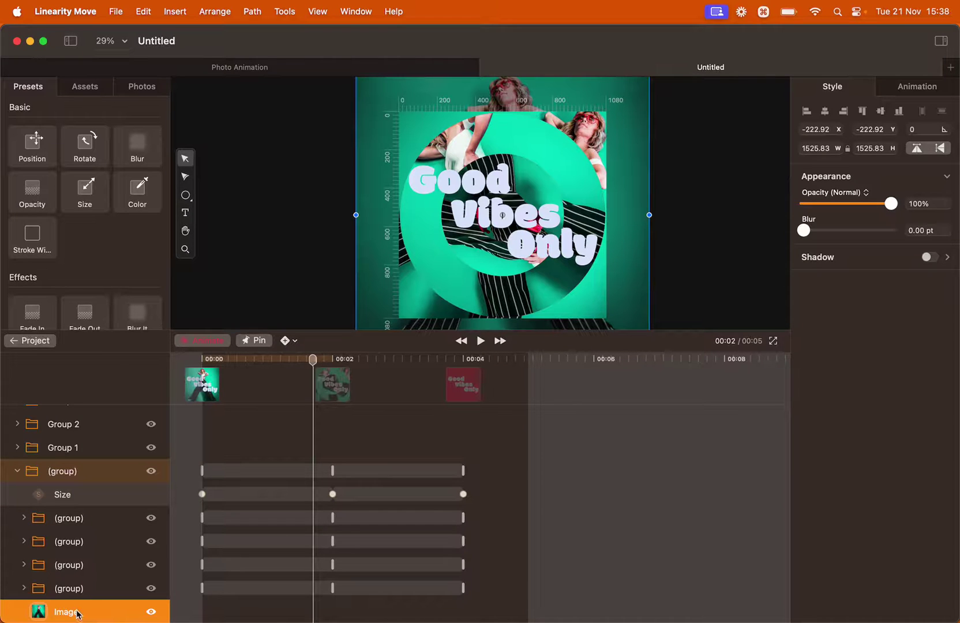
pyautogui.scroll(-3, 80, 298)
pyautogui.click(85, 258)
# - Delete the photo's first opacity keyframe and shorten and shift the fade-out clip slightly later
pyautogui.scroll(-1, 87, 570)
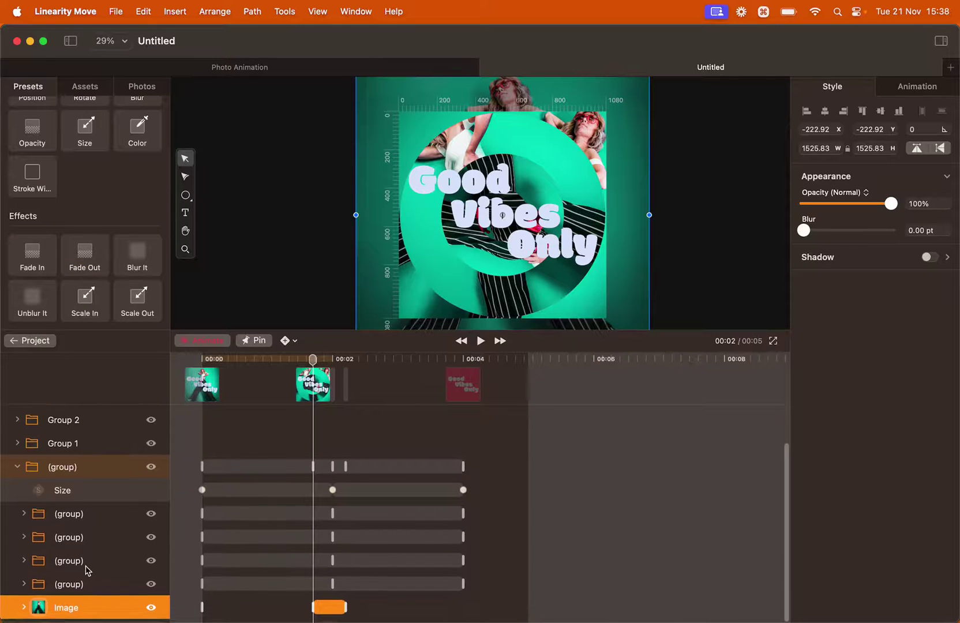
pyautogui.click(23, 608)
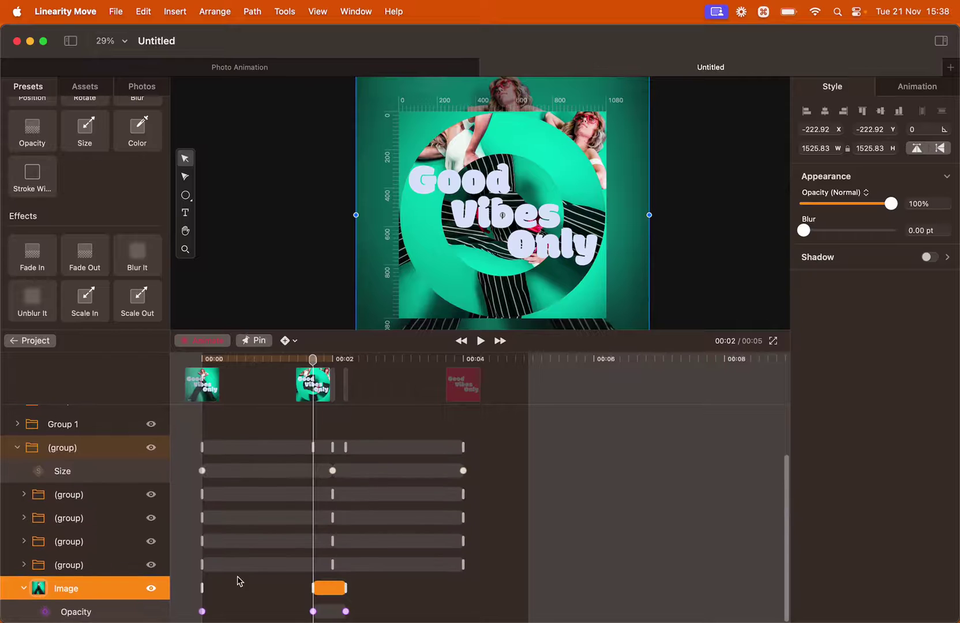
pyautogui.click(202, 612)
pyautogui.press('BackSpace')
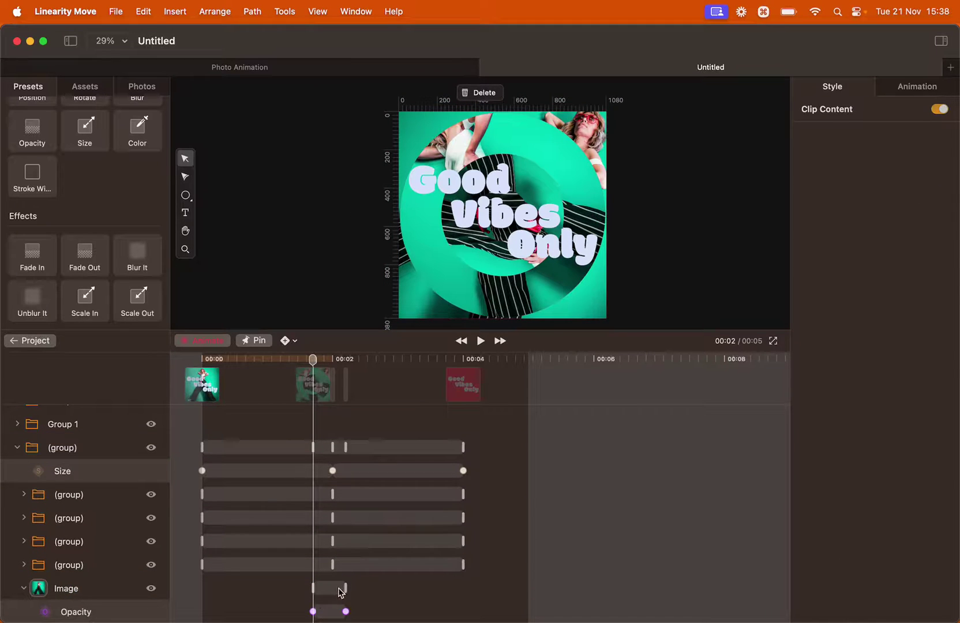
pyautogui.moveTo(348, 591); pyautogui.dragTo(334, 593)
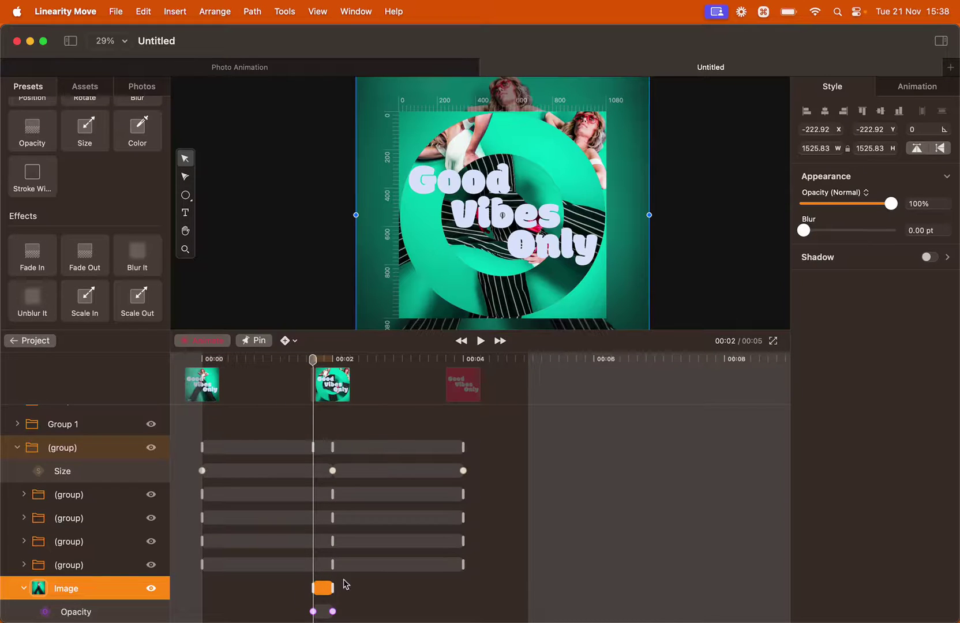
pyautogui.moveTo(326, 595); pyautogui.dragTo(332, 594)
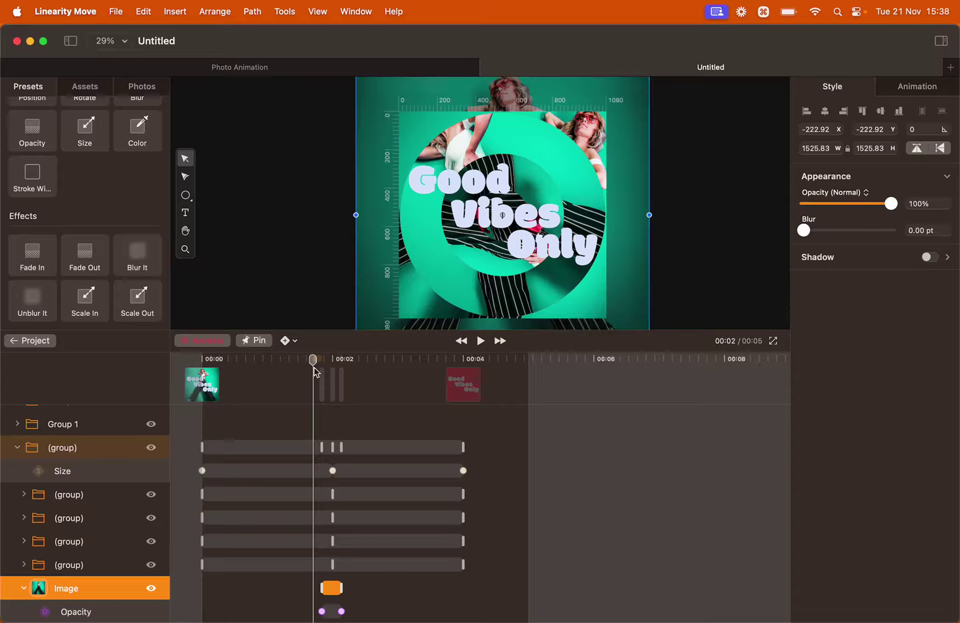
# - Preview the photo fading out from the start of the animation
pyautogui.moveTo(313, 359); pyautogui.dragTo(184, 363)
pyautogui.press('space')
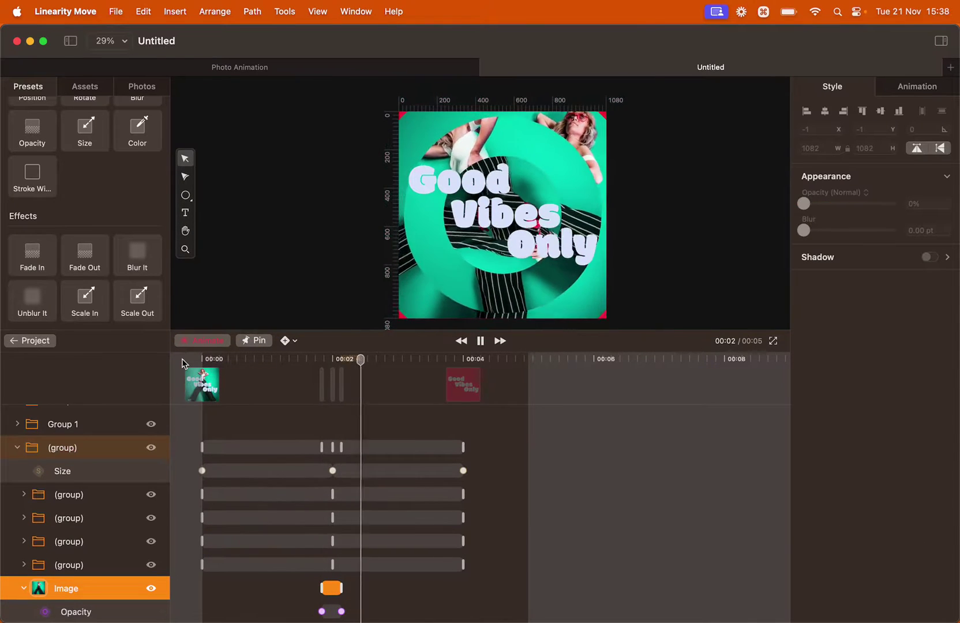
pyautogui.press('space')
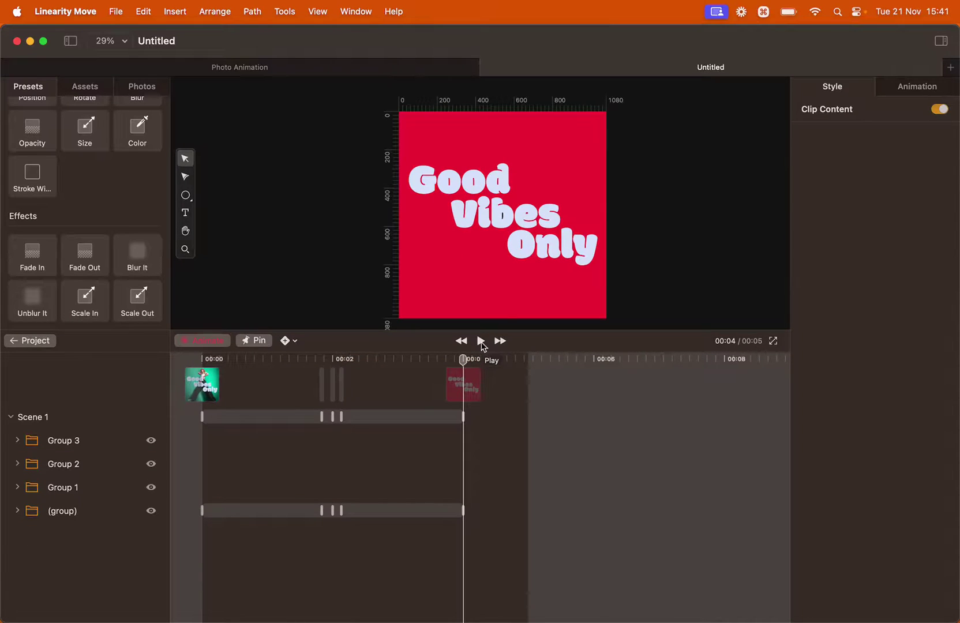
# - Apply the Fade In and Scale In presets to text Groups 1, 2 and 3
pyautogui.moveTo(467, 359); pyautogui.dragTo(194, 362)
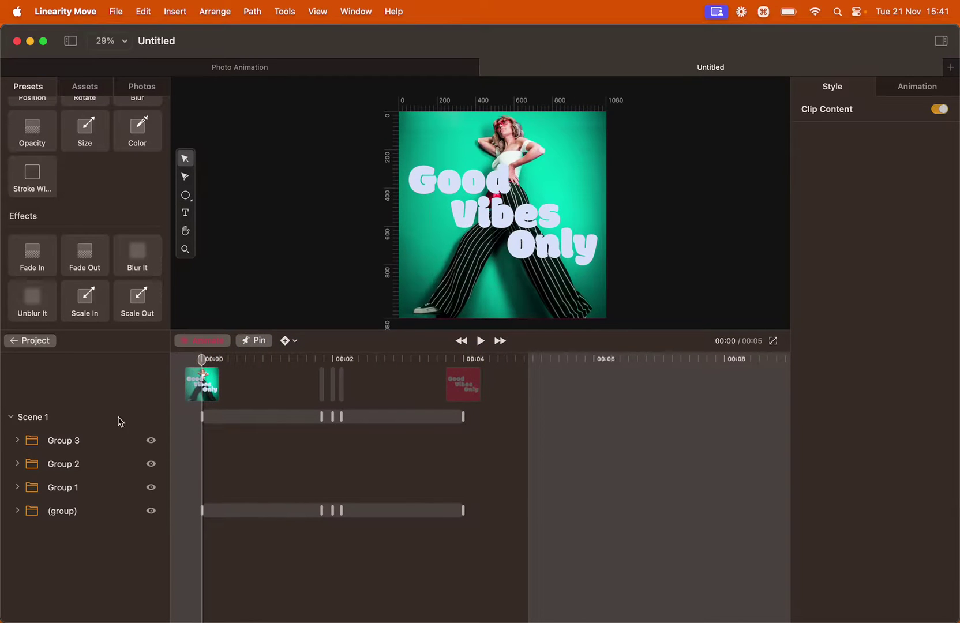
pyautogui.click(69, 491)
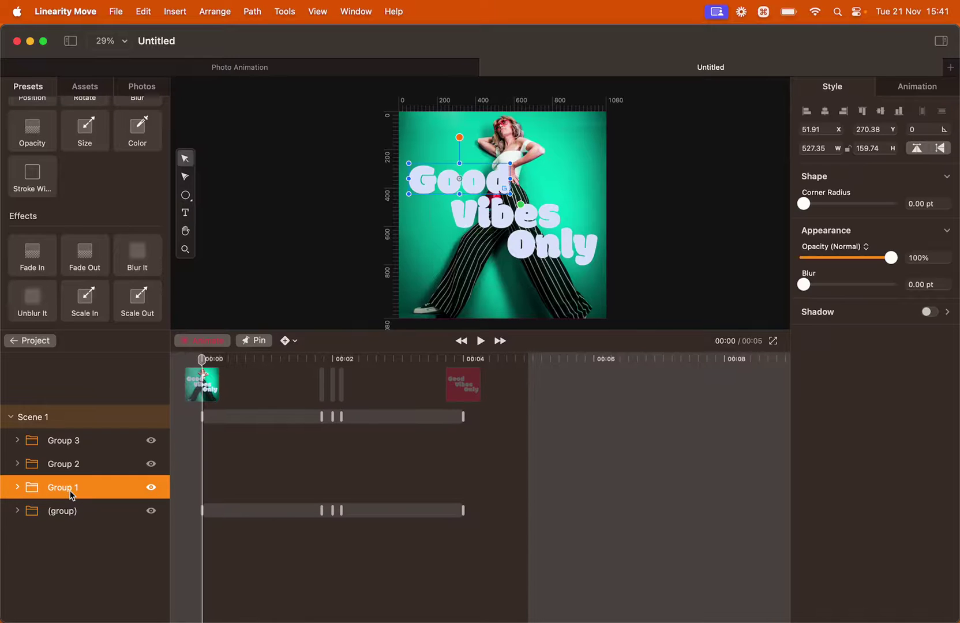
pyautogui.keyDown('shift'); pyautogui.click(76, 462); pyautogui.keyUp('shift')
pyautogui.keyDown('shift'); pyautogui.click(79, 443); pyautogui.keyUp('shift')
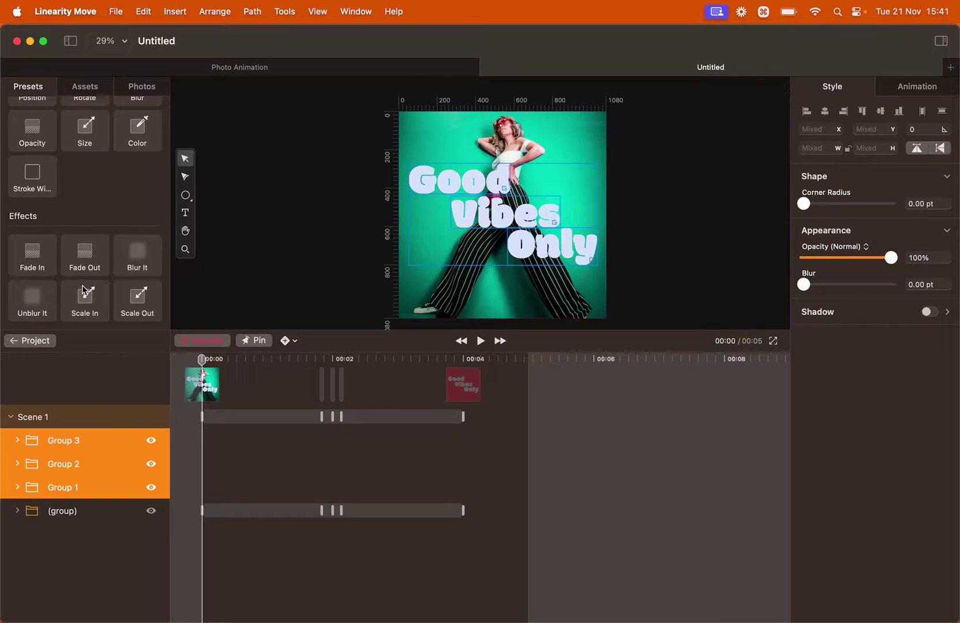
pyautogui.click(35, 251)
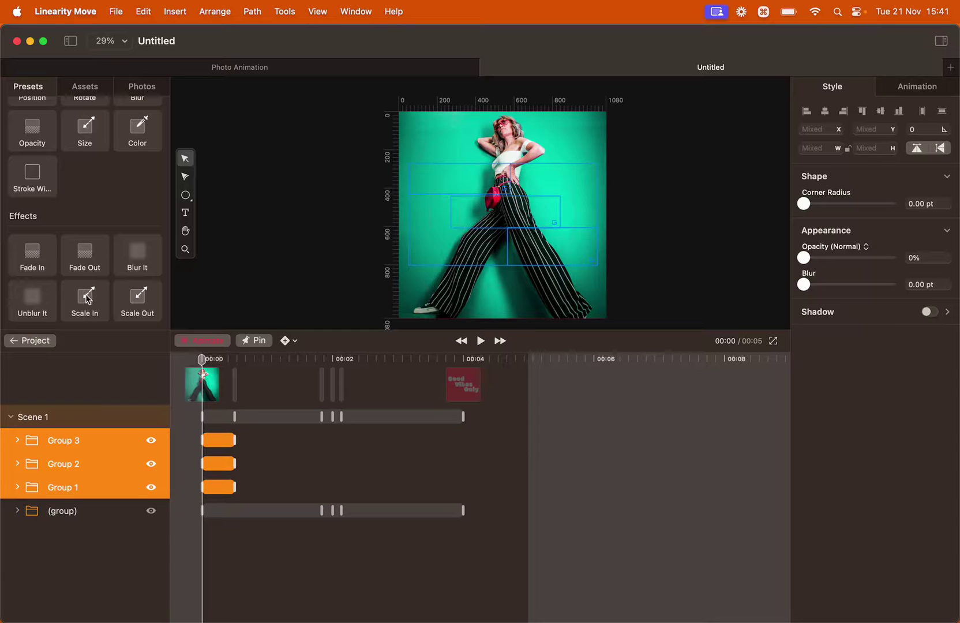
pyautogui.click(86, 298)
# - Group the three text lines and move the group's clip to start at about 4 seconds
pyautogui.rightClick(97, 463)
pyautogui.click(134, 508)
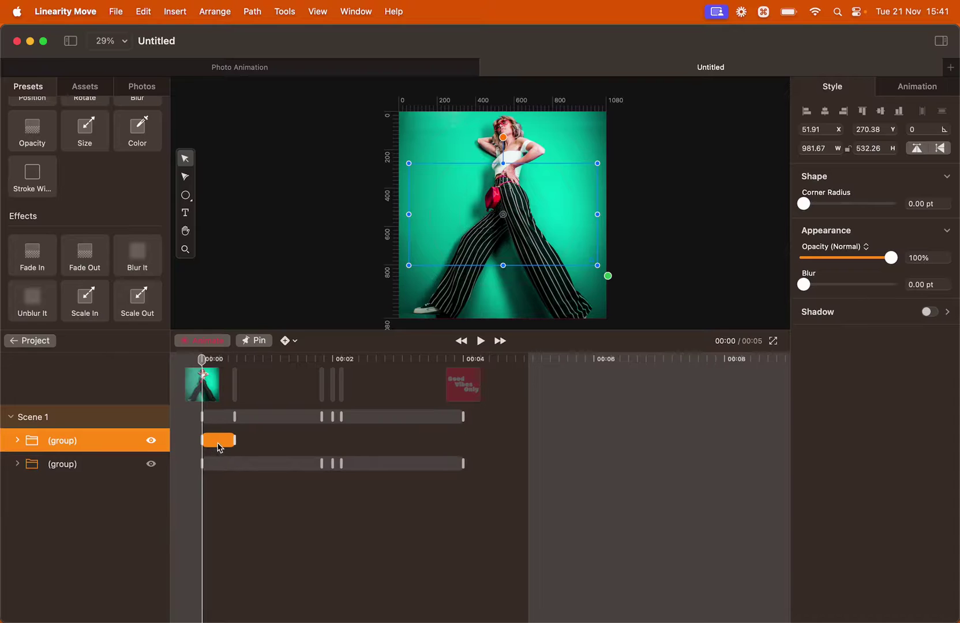
pyautogui.moveTo(220, 448); pyautogui.dragTo(461, 447)
# - Offset Group 2's clip slightly later so the lines appear staggered, then preview
pyautogui.click(19, 442)
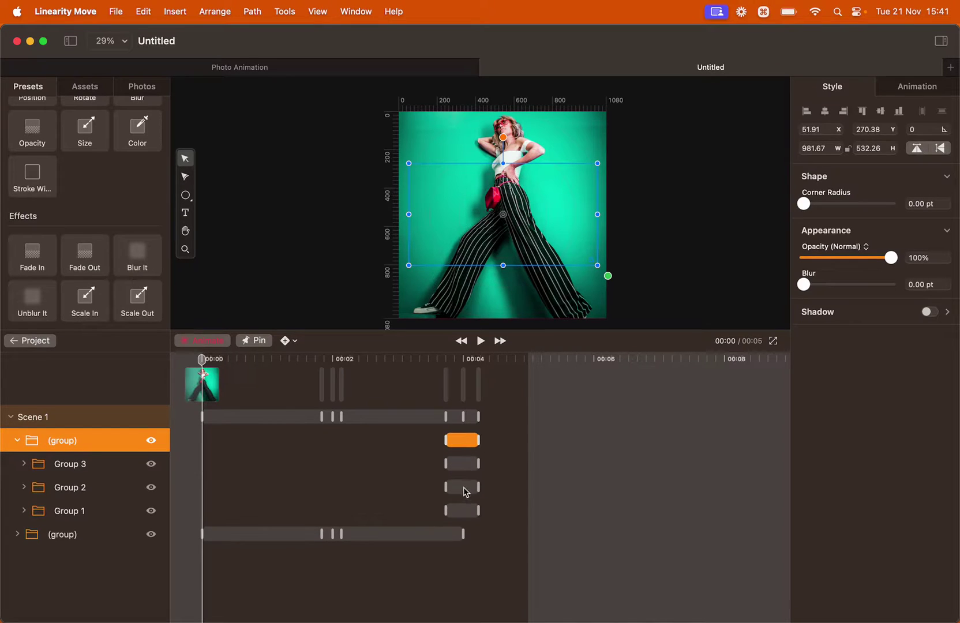
pyautogui.moveTo(460, 487); pyautogui.dragTo(499, 466)
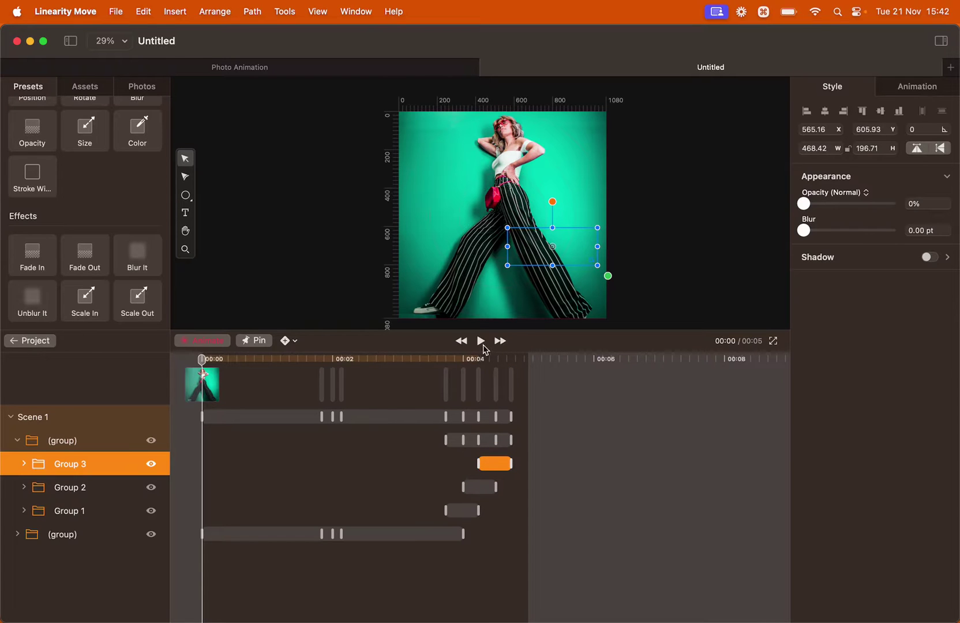
pyautogui.click(638, 318)
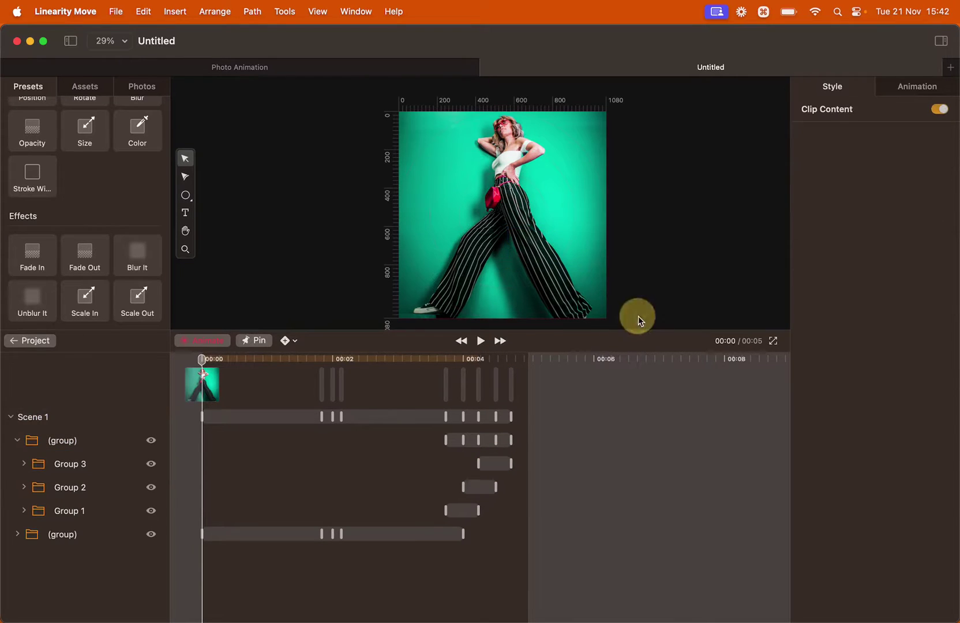
pyautogui.click(481, 342)
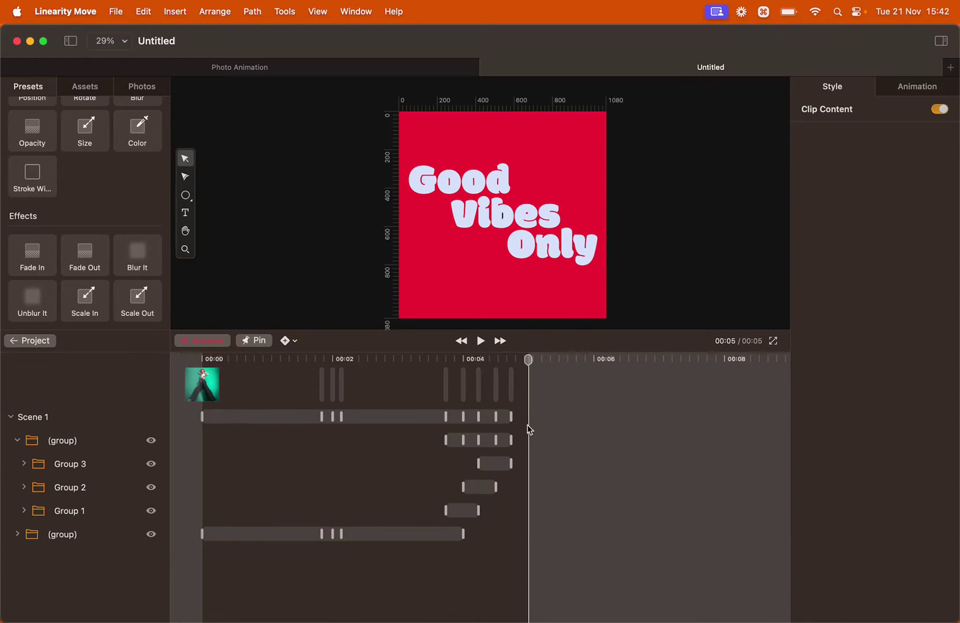
# - Apply the Fade Out preset to the shrinking photo group at about 4 seconds
pyautogui.click(446, 360)
pyautogui.moveTo(445, 360)
pyautogui.mouseDown()
pyautogui.moveTo(506, 370)
pyautogui.moveTo(448, 378)
pyautogui.mouseUp()
pyautogui.click(367, 534)
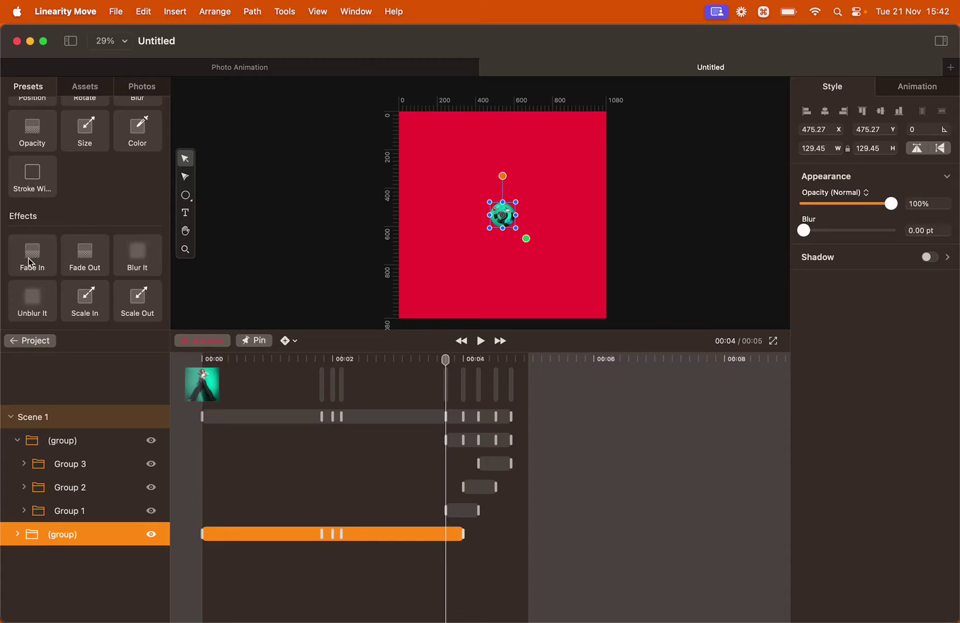
pyautogui.click(88, 258)
# - Check the photo group's Size and Opacity tracks and play the finished animation from the start
pyautogui.click(202, 360)
pyautogui.click(18, 535)
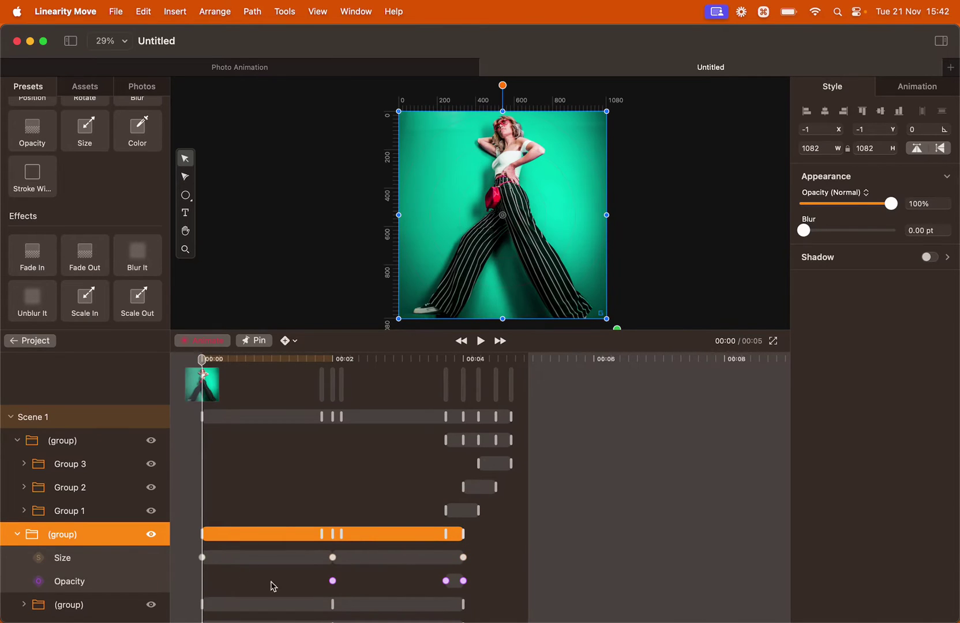
pyautogui.click(660, 297)
pyautogui.click(483, 342)
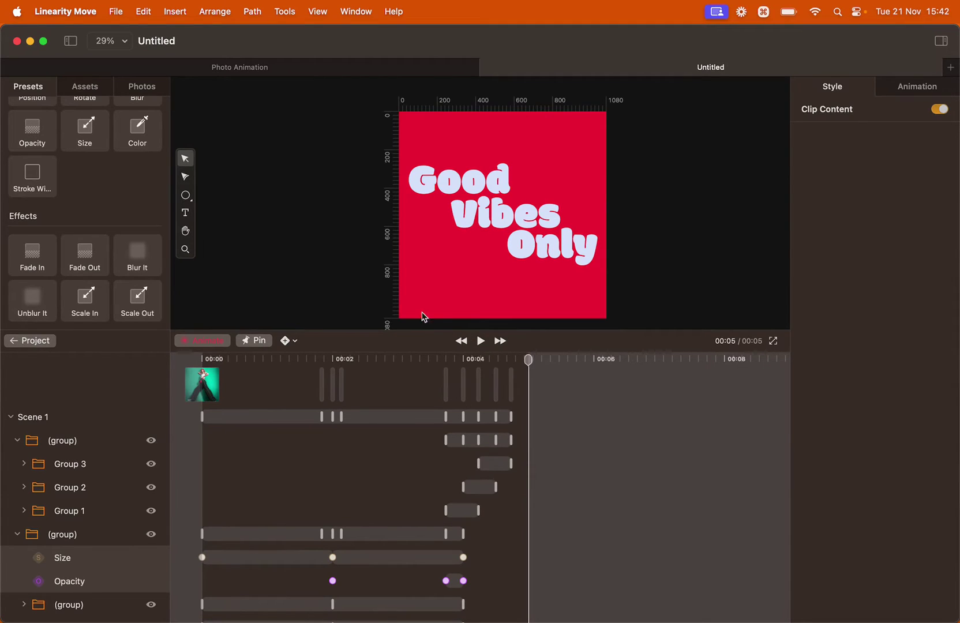
# - Export the animation as a 1080 × 1080 video at 30 fps
pyautogui.click(117, 11)
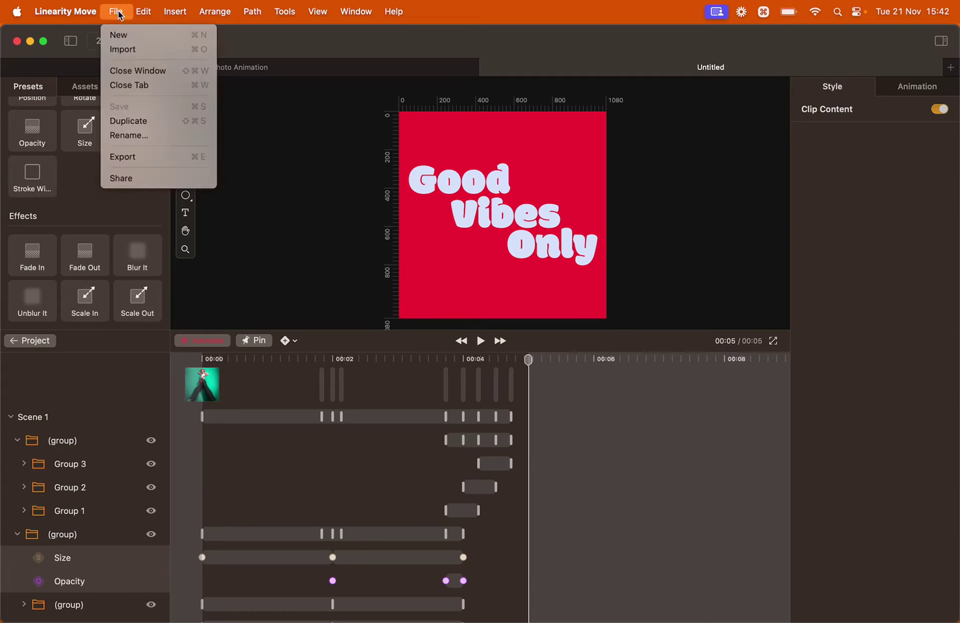
pyautogui.click(147, 157)
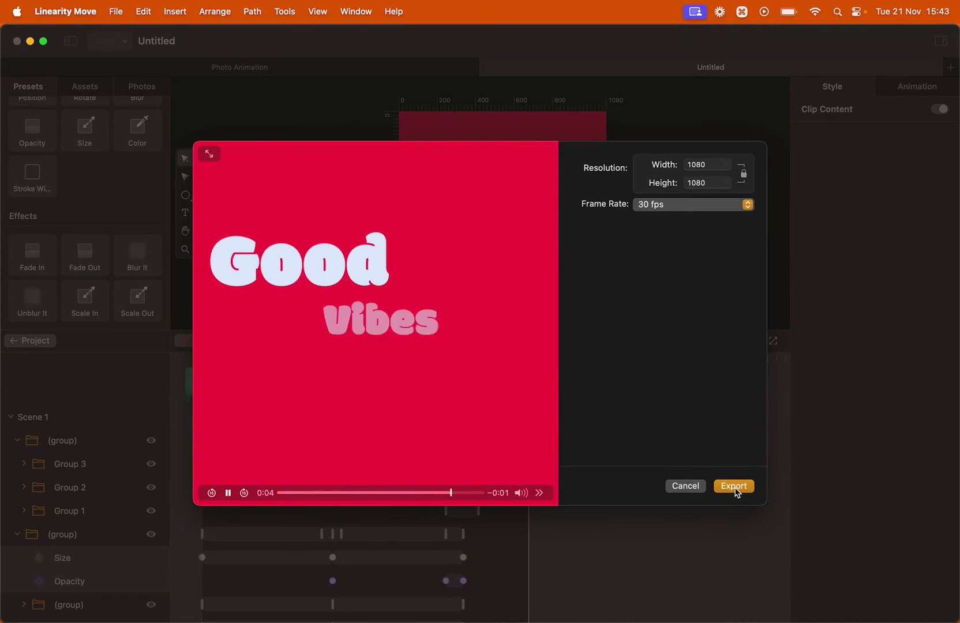
pyautogui.click(735, 489)
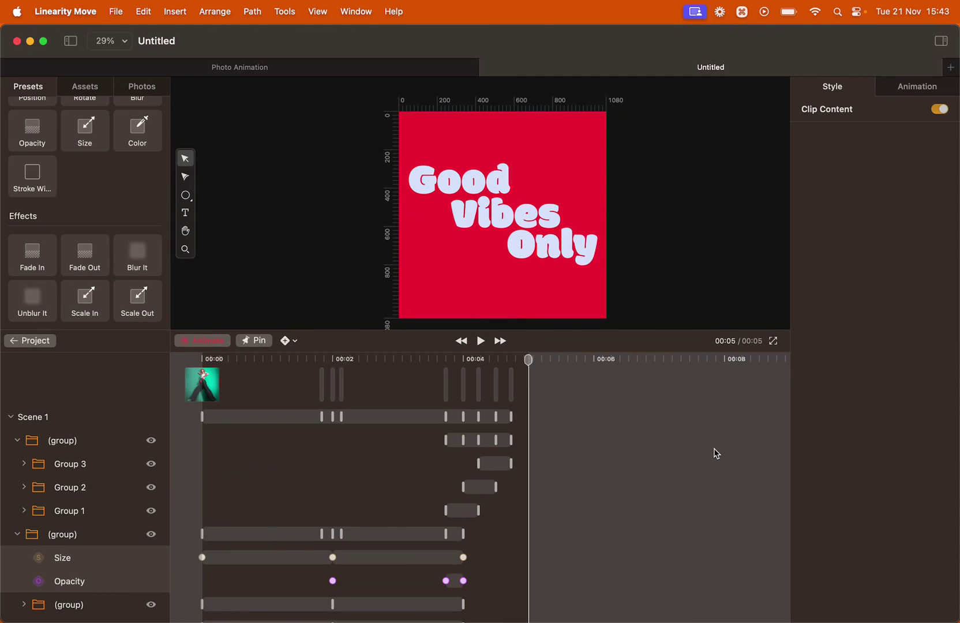